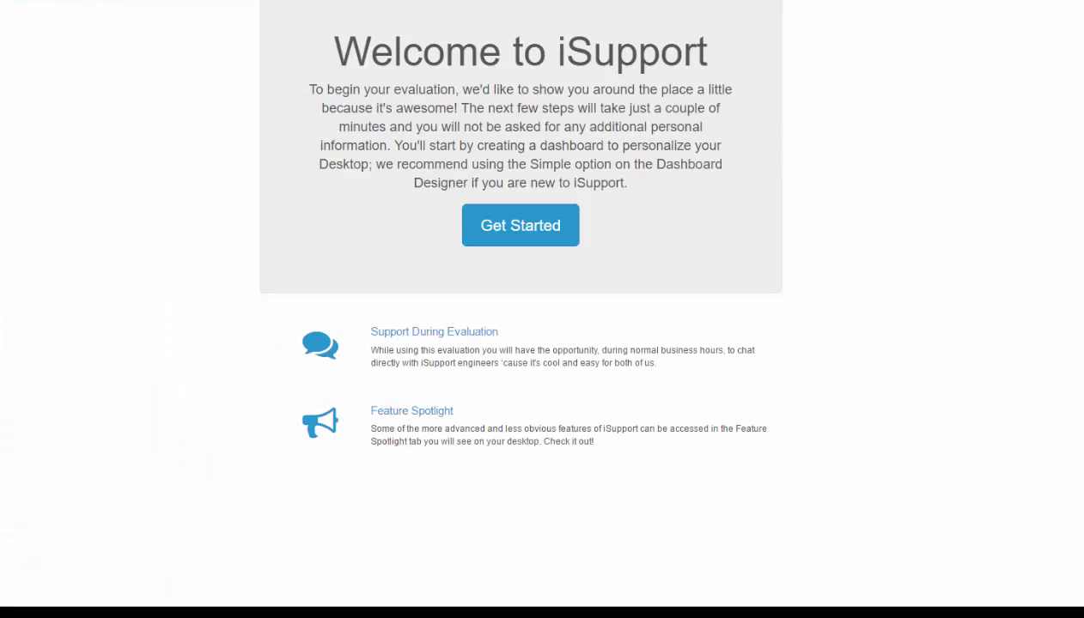
Start the evaluation and create a simple desktop dashboard from the predefined Incident Starter layout.
click(491, 230)
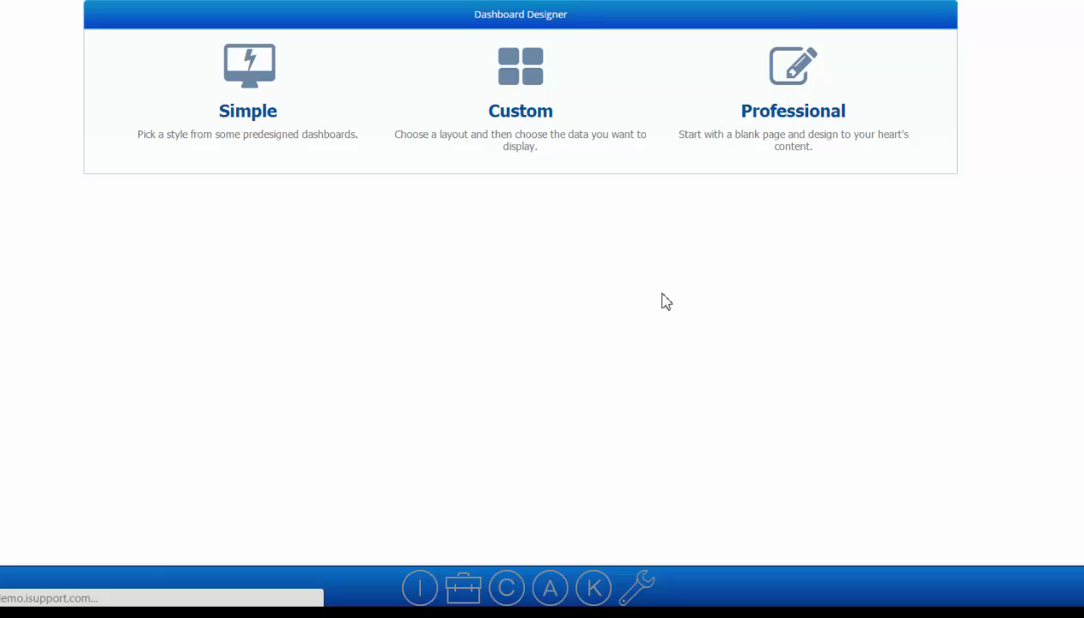
click(250, 133)
click(232, 86)
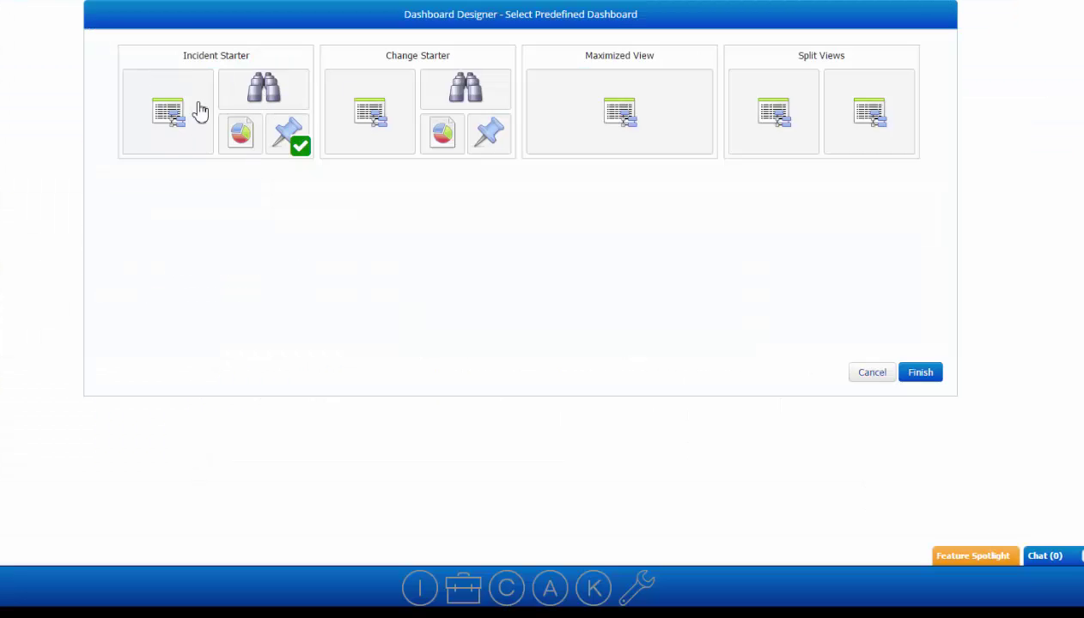
click(922, 378)
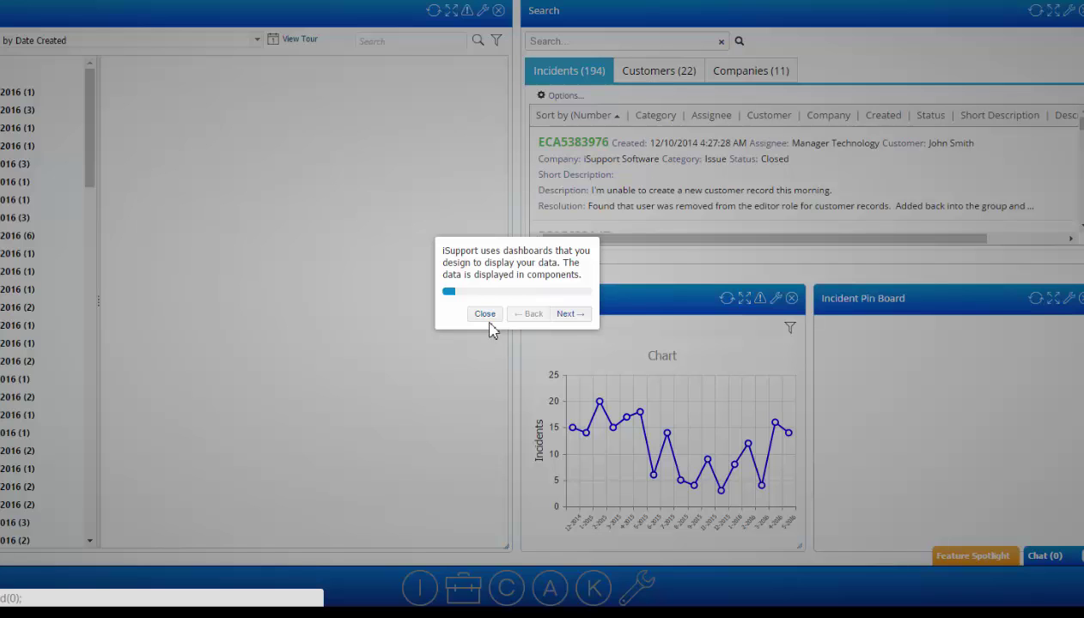
Go through the dashboard tour up to the explanation of the quick access icons and close it.
click(562, 315)
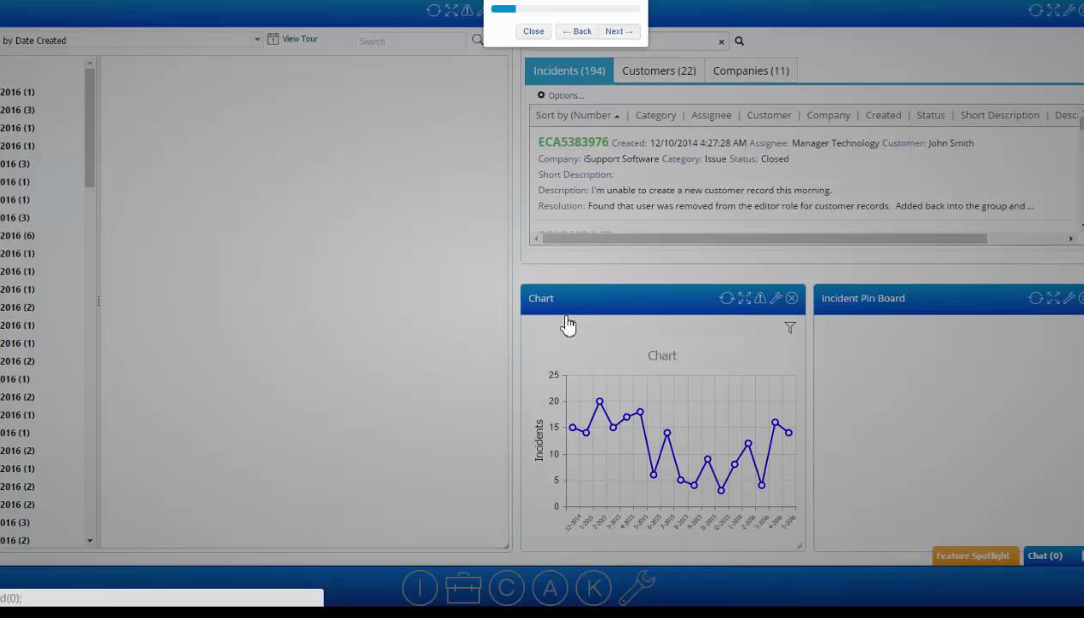
click(615, 32)
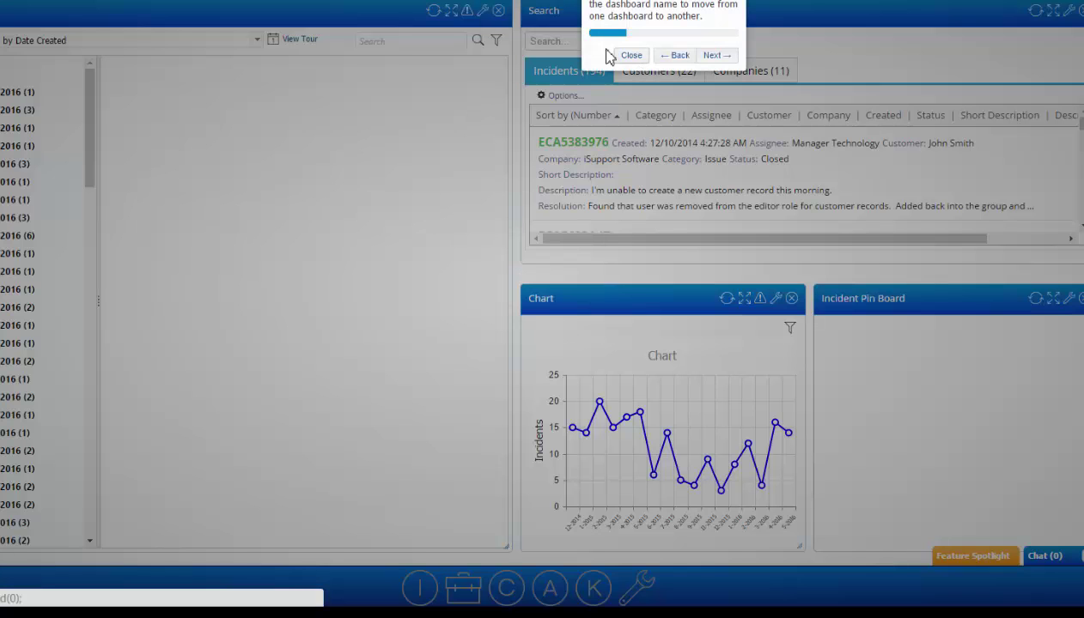
click(718, 57)
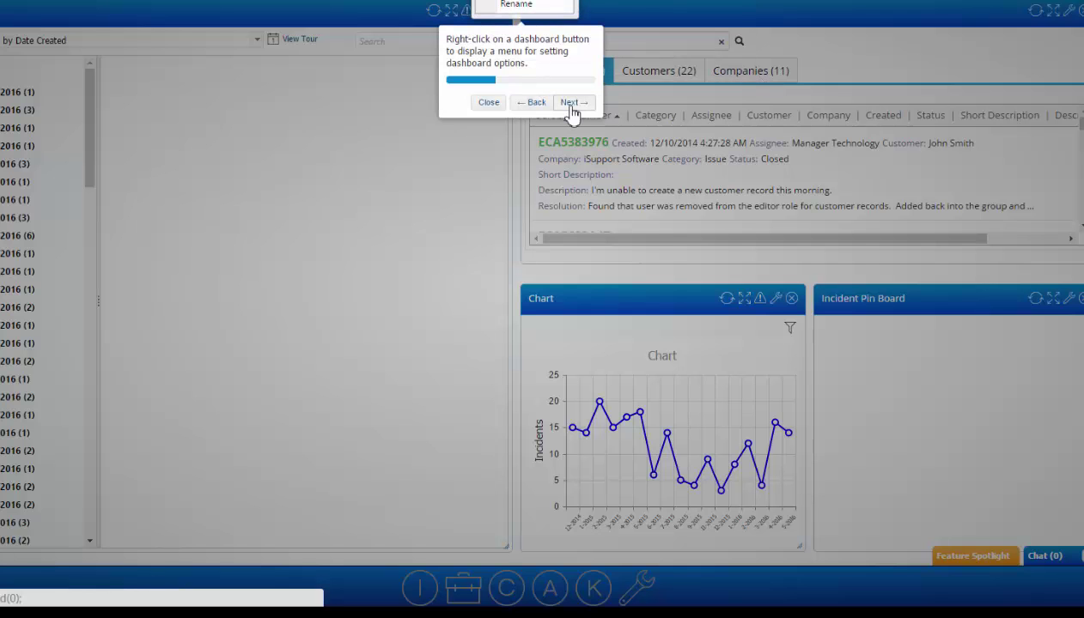
click(571, 106)
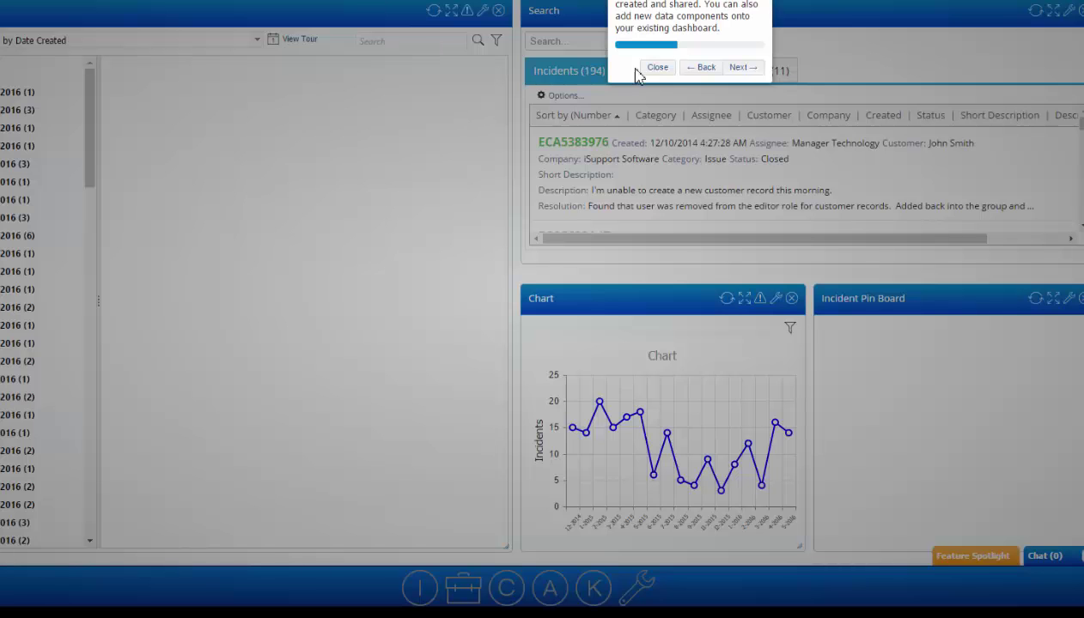
click(740, 69)
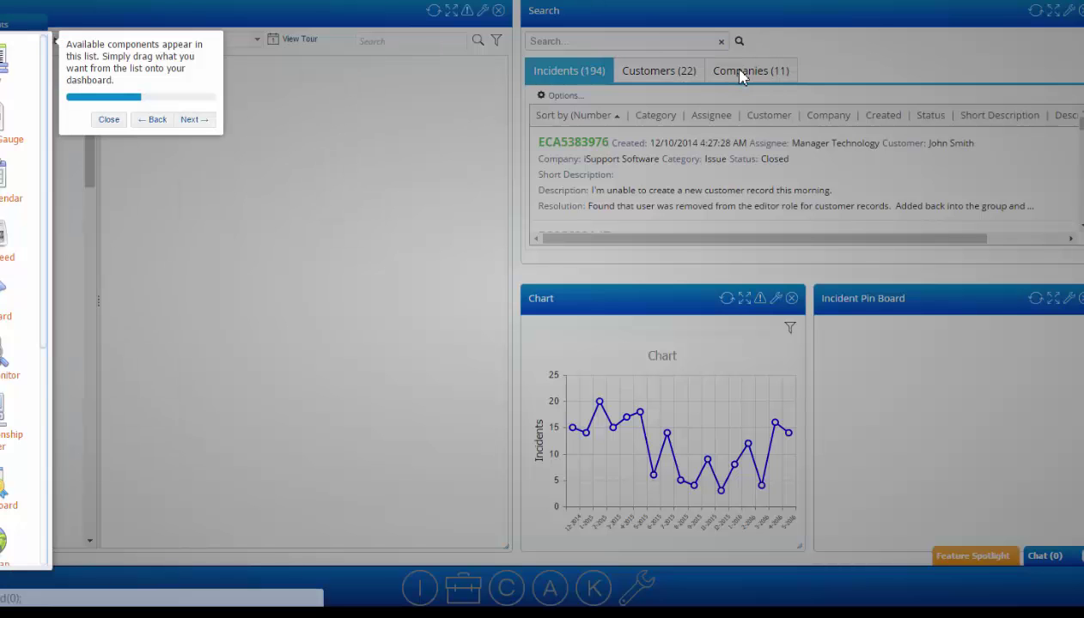
click(200, 120)
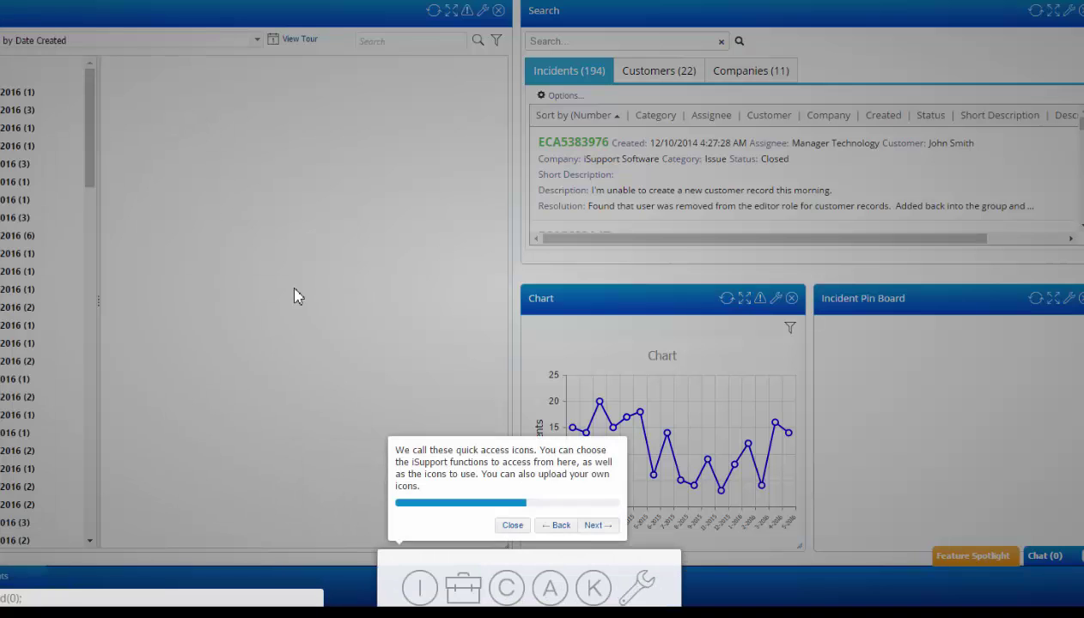
click(512, 525)
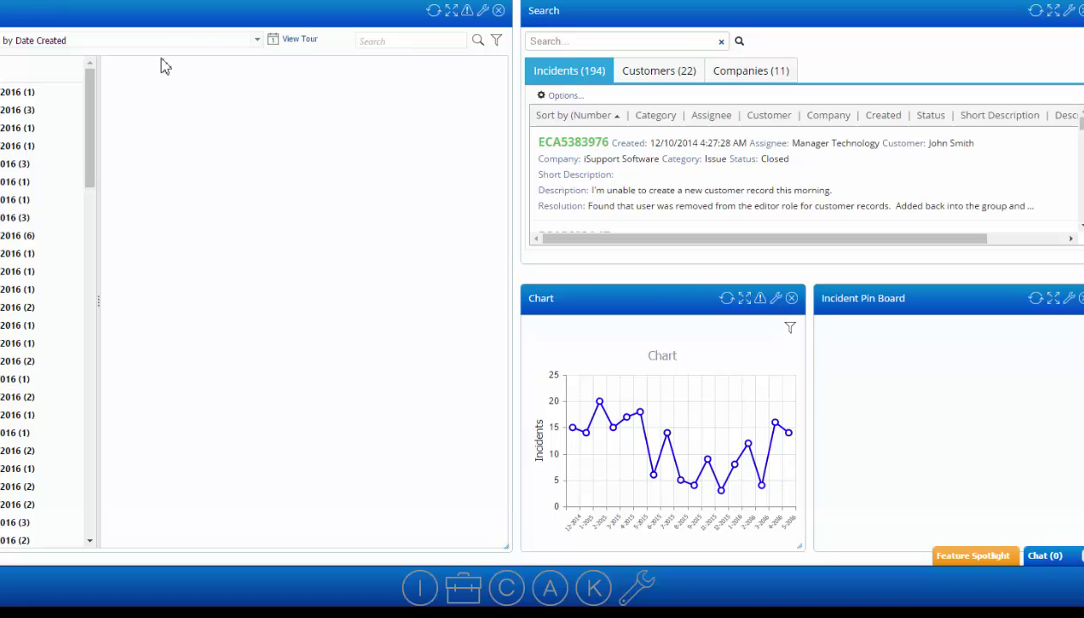
Open the closed Child Assignment 3A incident from the 2015 entries of the Date Created view and dismiss its tour.
click(29, 100)
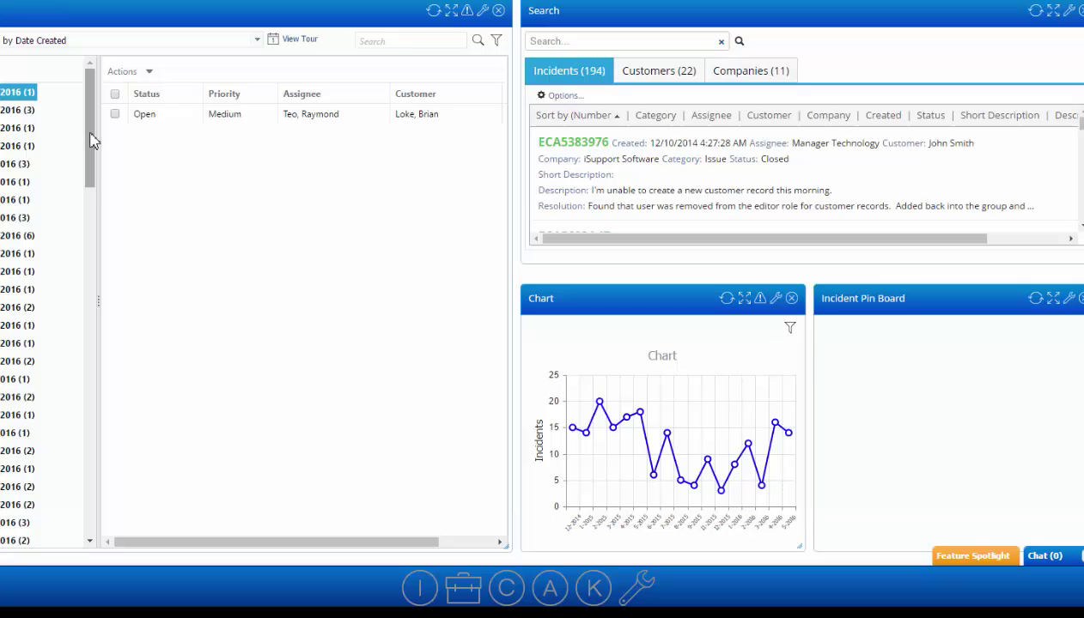
drag(92, 133, 63, 306)
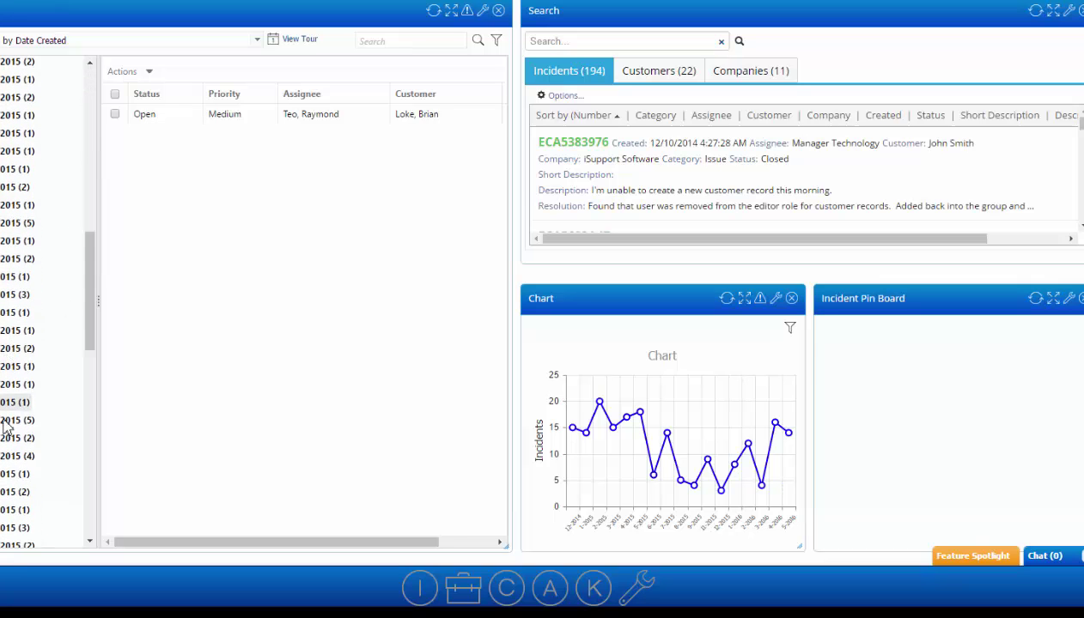
click(13, 456)
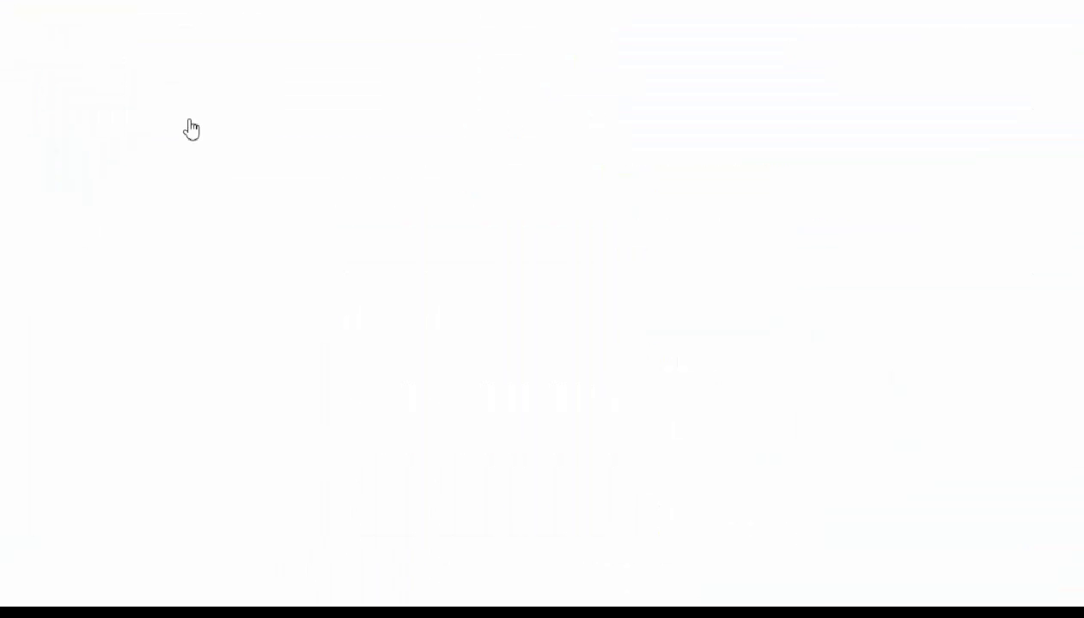
click(190, 128)
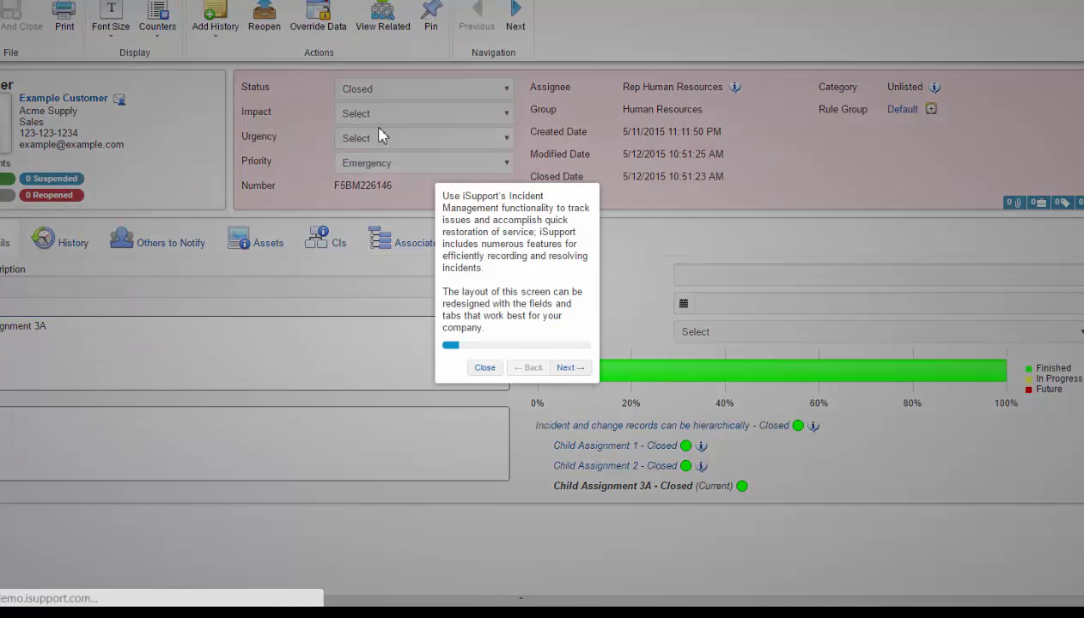
click(485, 368)
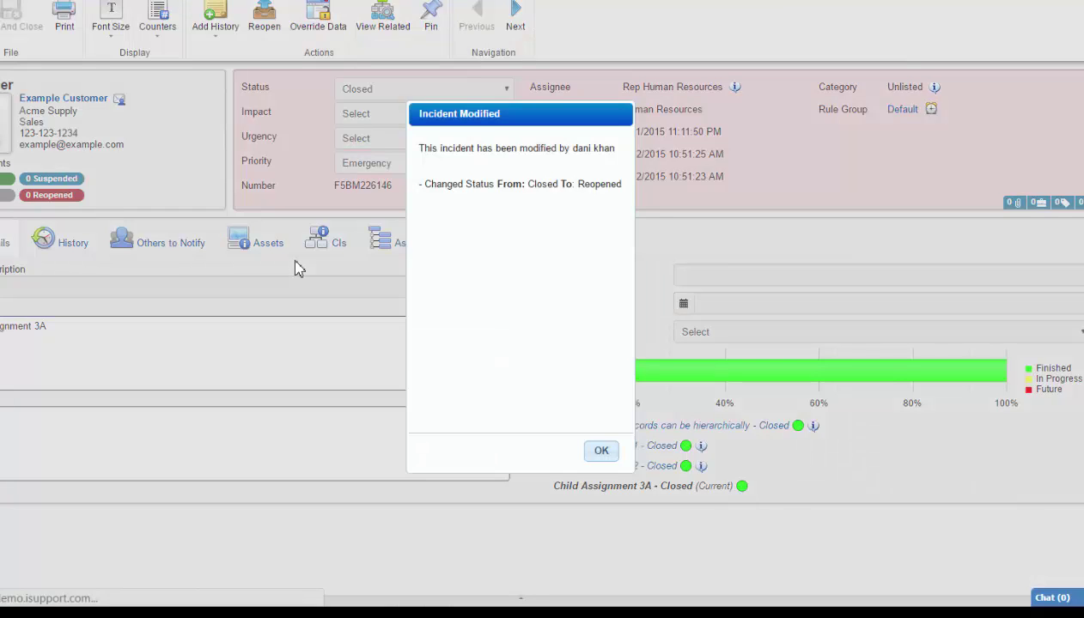
Reopen the closed Child Assignment 3A incident and acknowledge the modification.
click(599, 449)
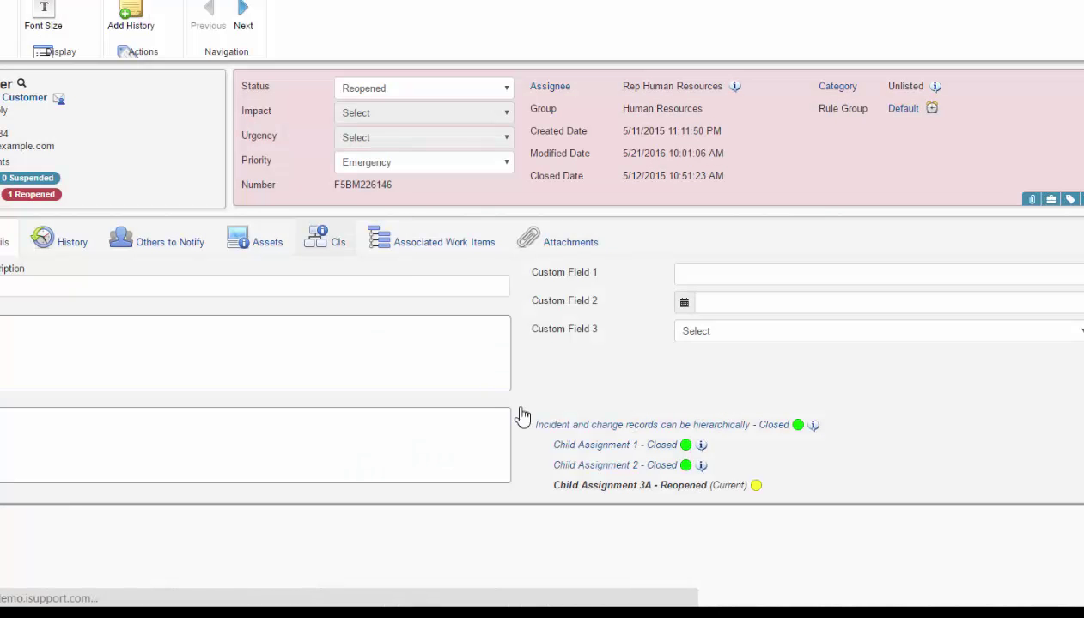
click(395, 164)
click(164, 433)
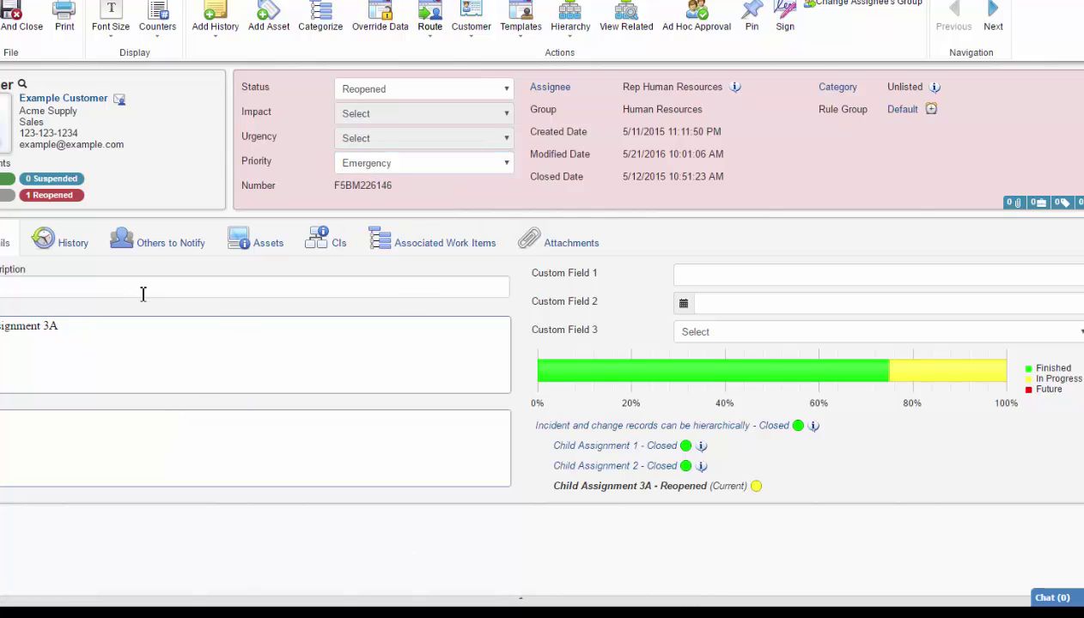
Review the incident's history and look at the work history note dialog without adding a note.
click(72, 256)
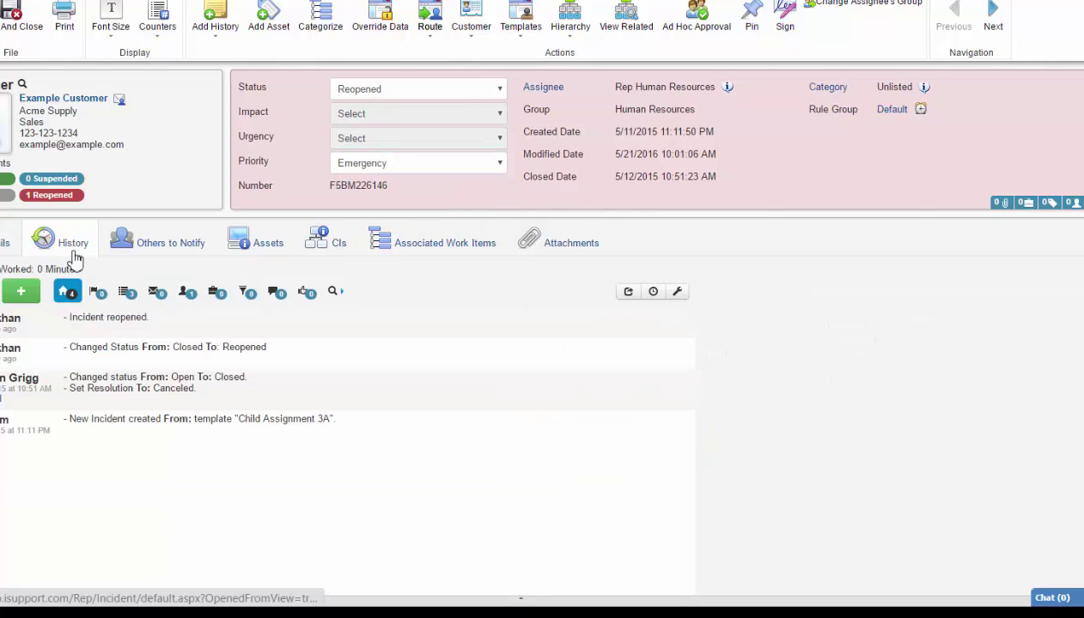
click(20, 292)
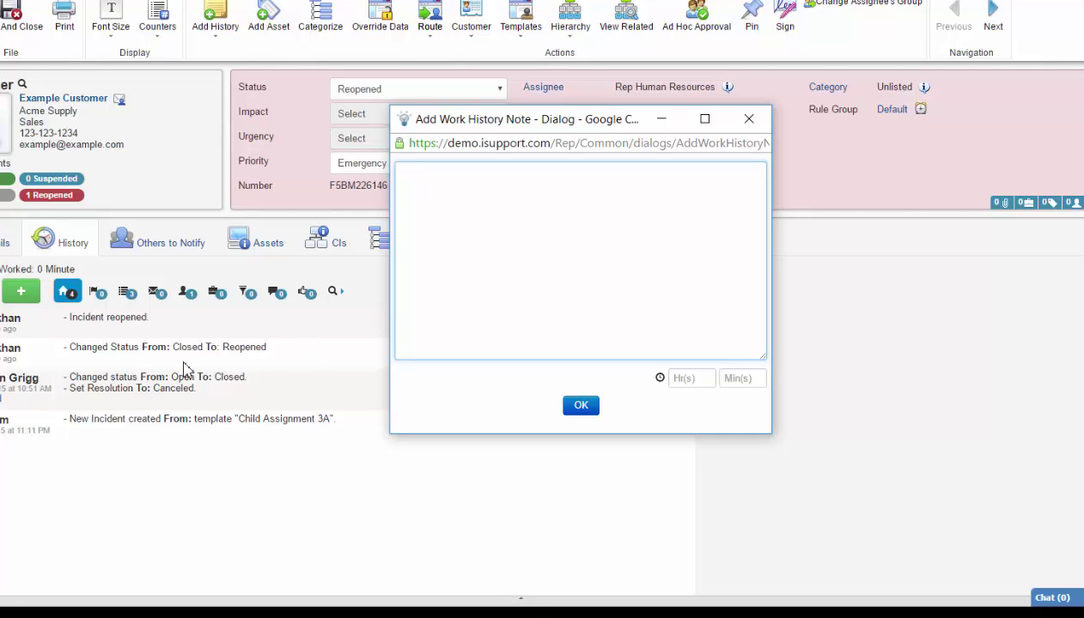
double_click(12, 348)
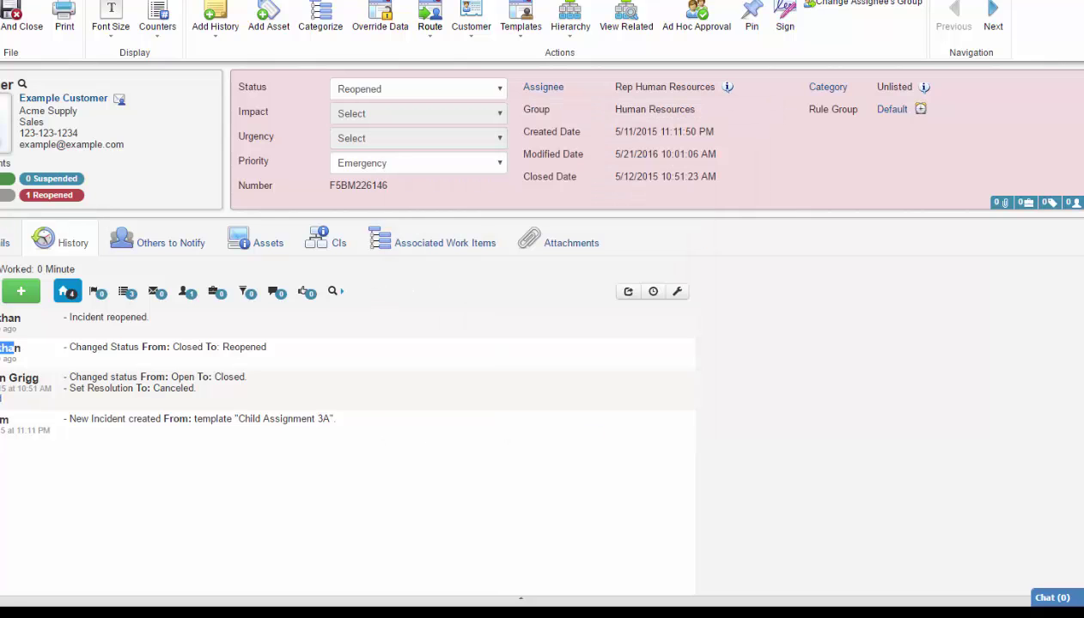
Review the incident's assets and attachments, and look at the file picker without attaching a file.
click(238, 249)
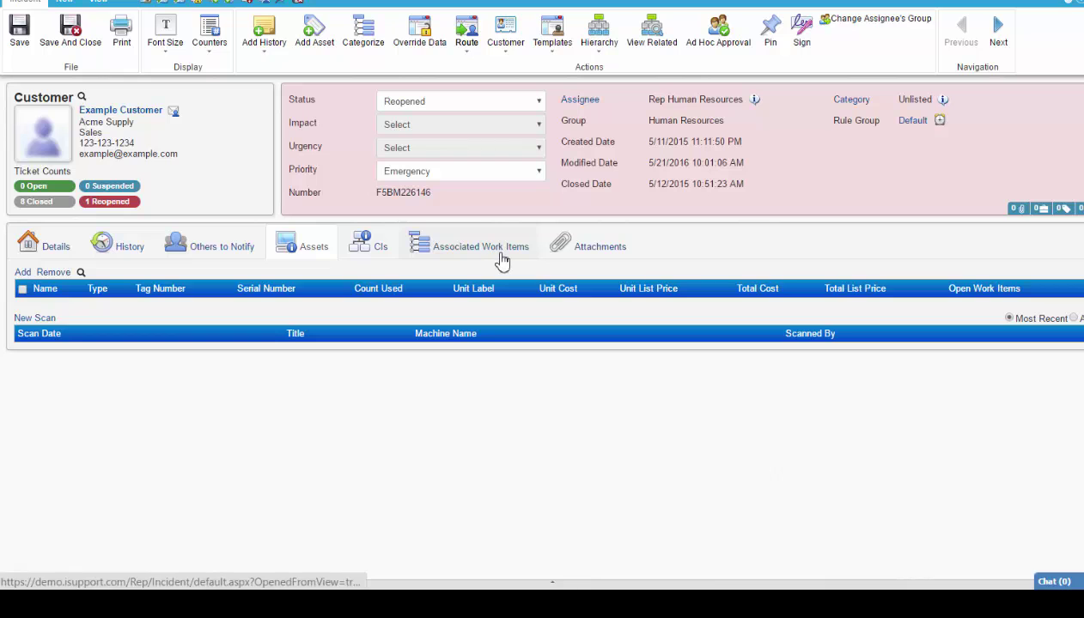
click(565, 248)
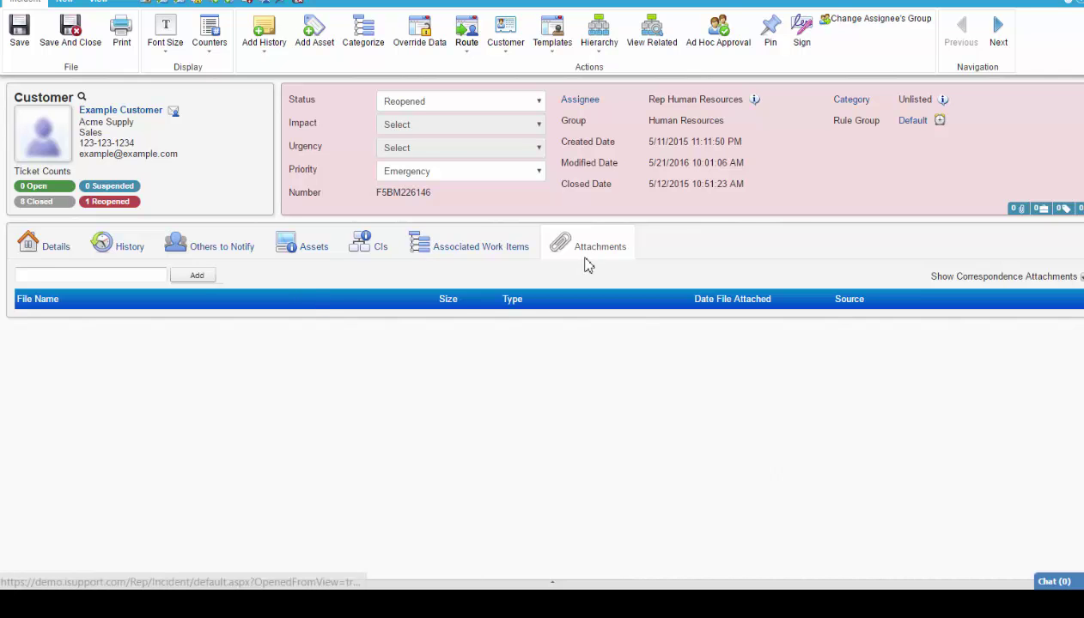
click(197, 283)
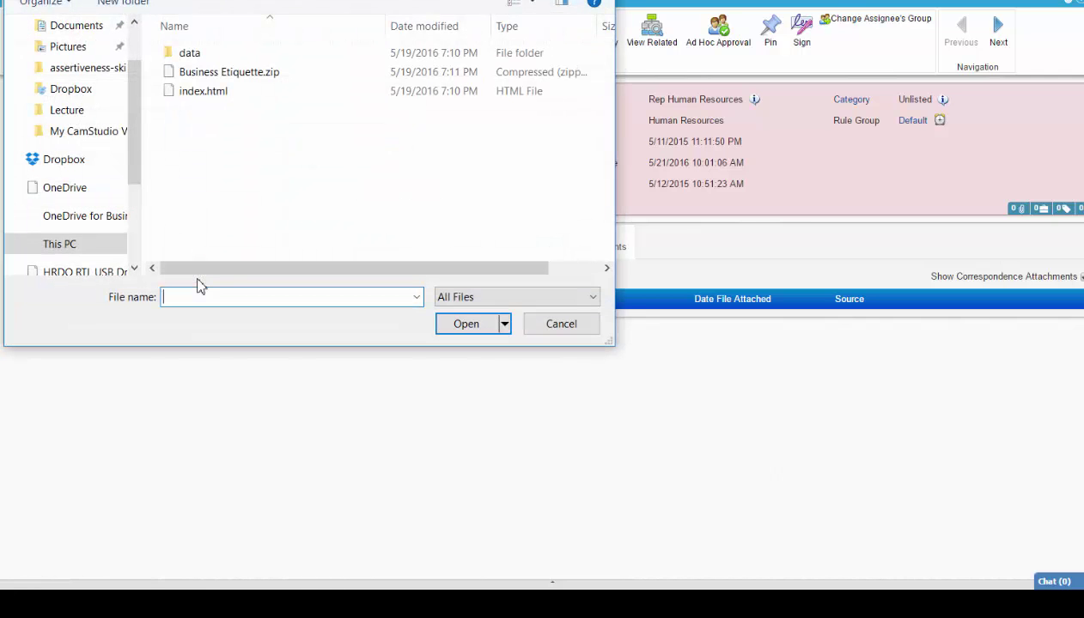
click(559, 324)
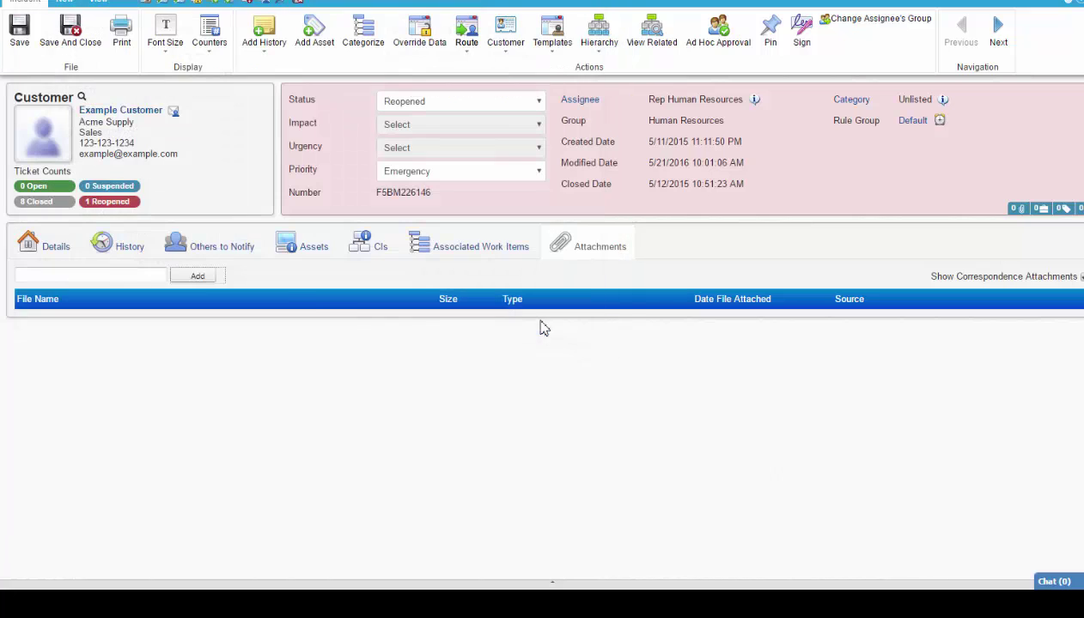
Return to the incident's details and try to save and close the reopened incident.
click(36, 260)
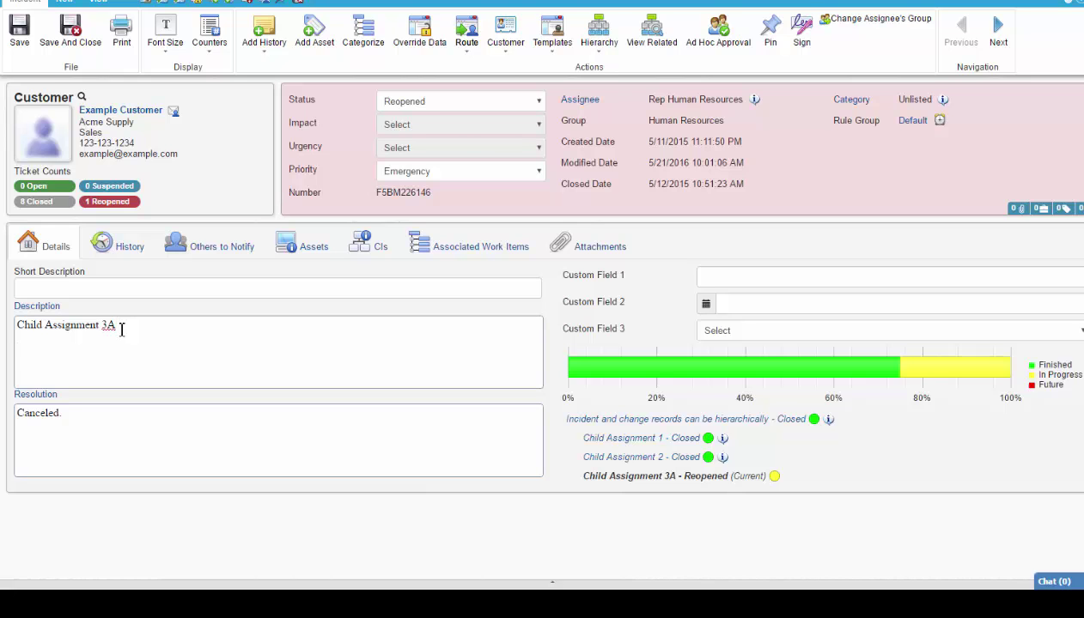
key(Return)
click(75, 35)
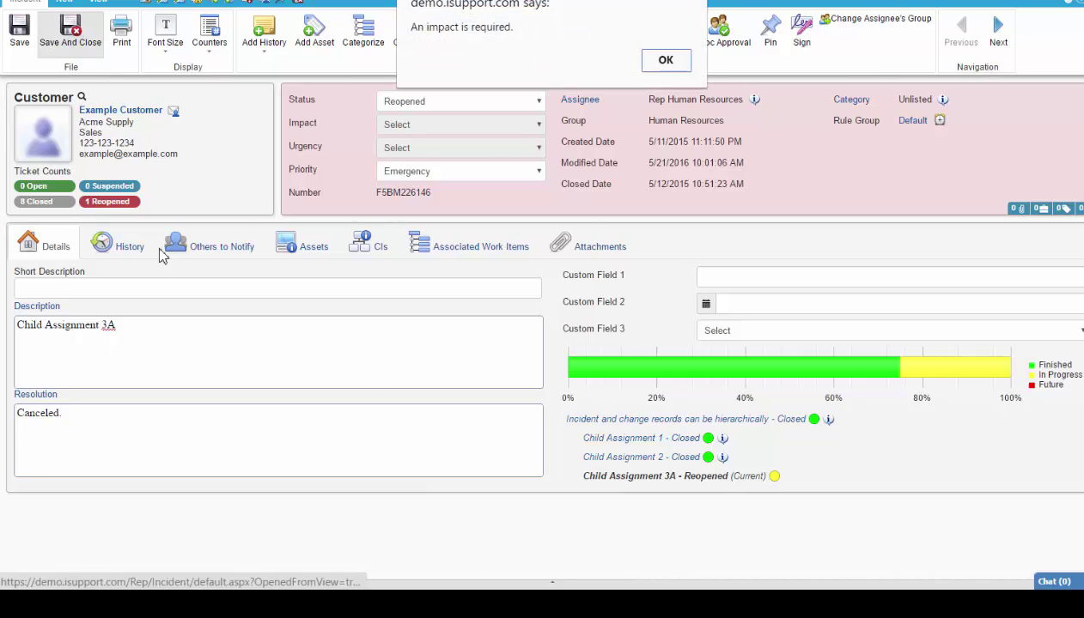
click(658, 67)
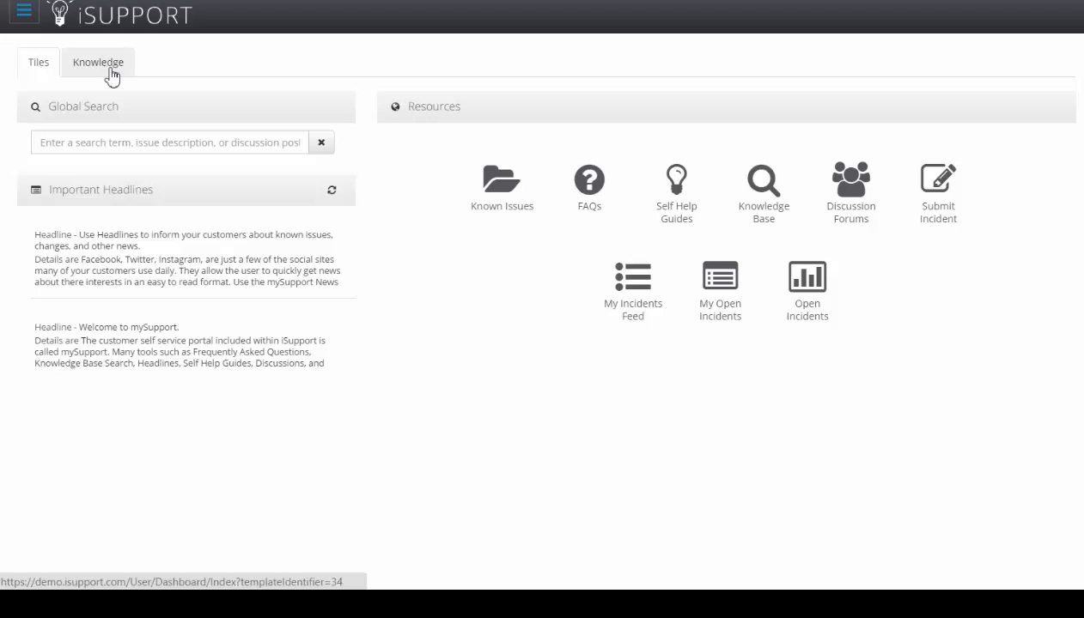
Start submitting an incident in the mySupport customer portal and log in with the prefilled account credentials.
click(680, 214)
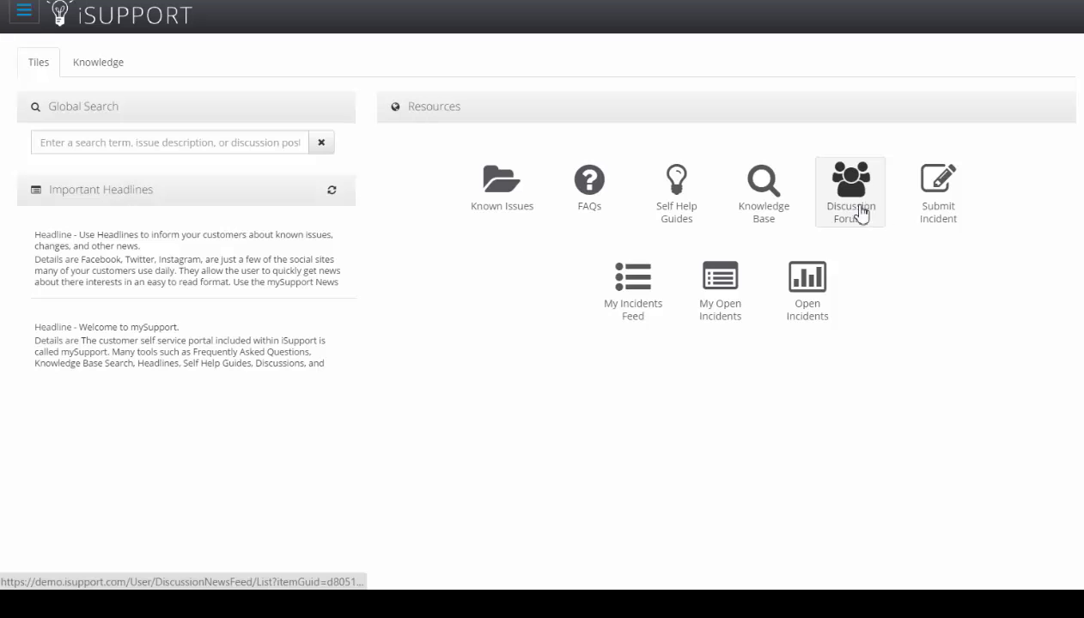
click(929, 234)
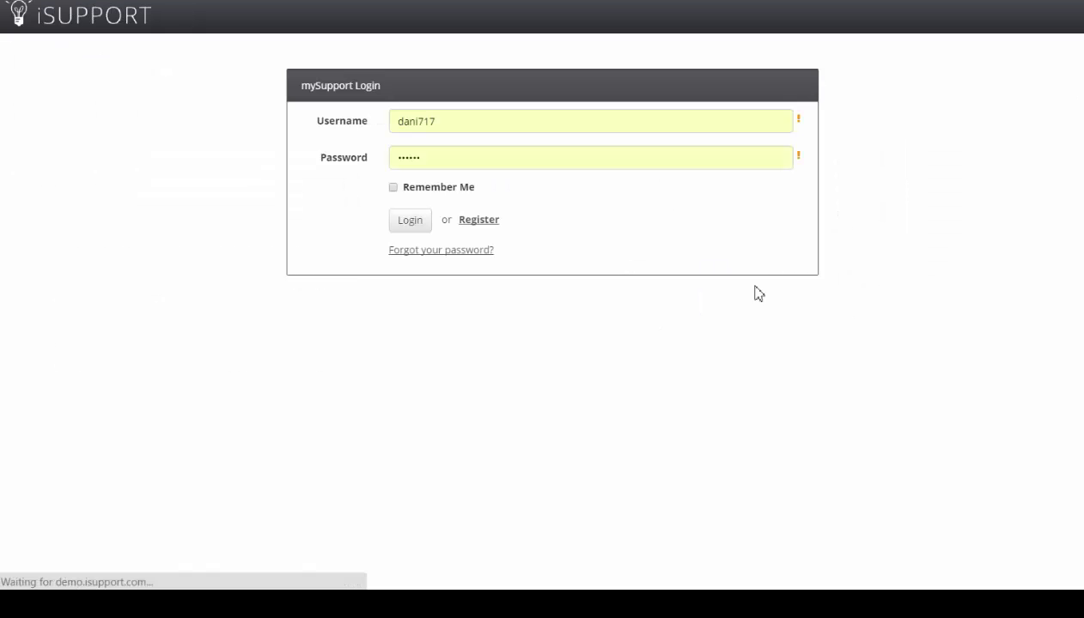
click(410, 225)
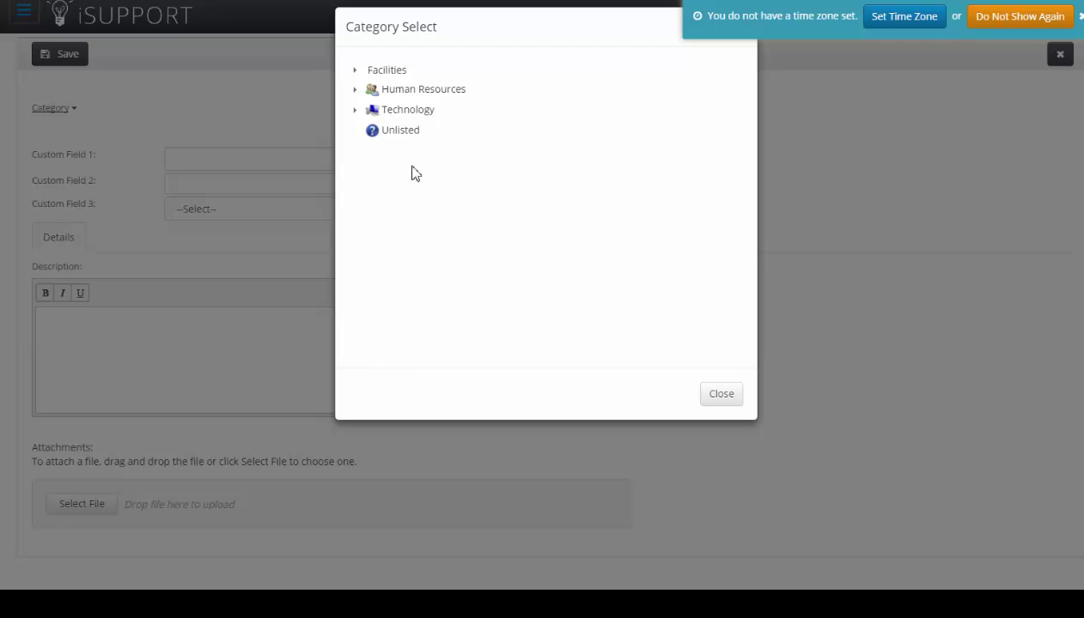
Categorize the new incident as Technology > Applications > Adobe > Adobe Reader and describe it as "update my adobe reader".
click(355, 113)
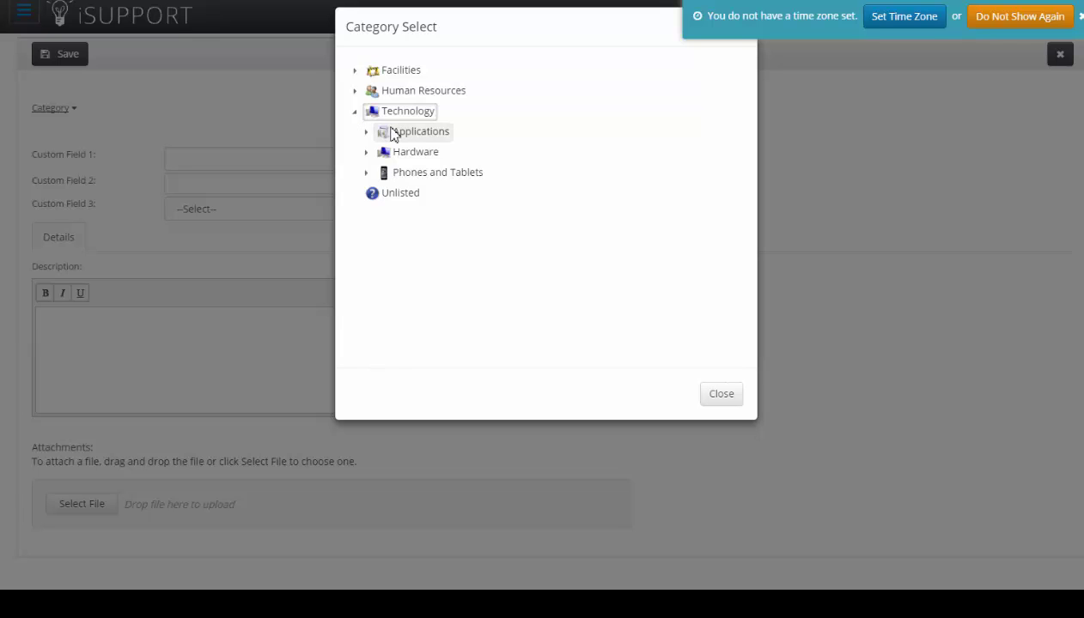
click(394, 132)
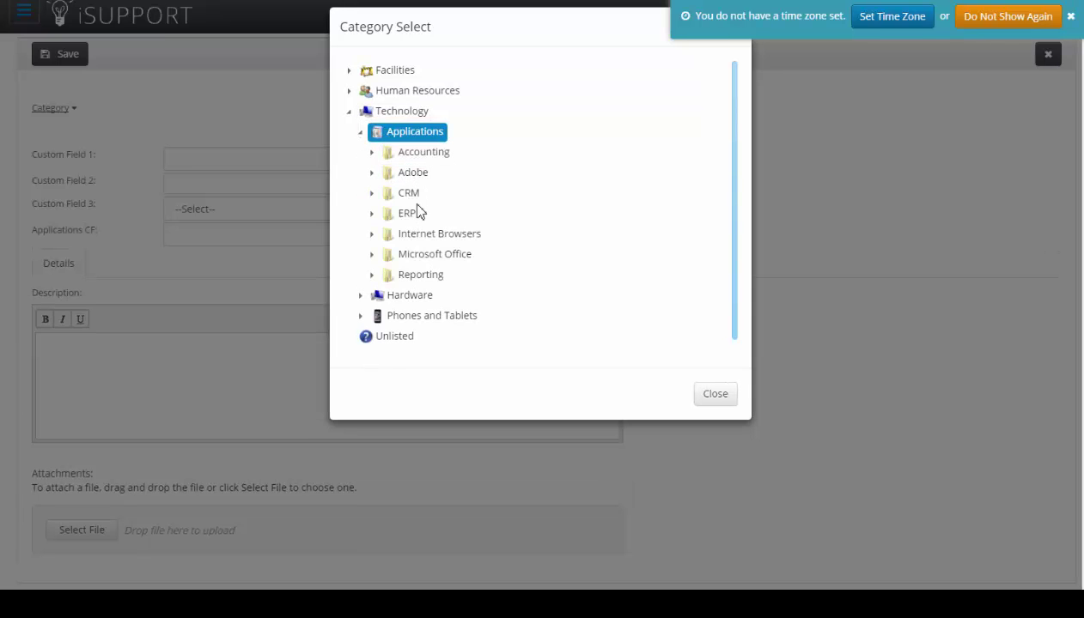
click(419, 175)
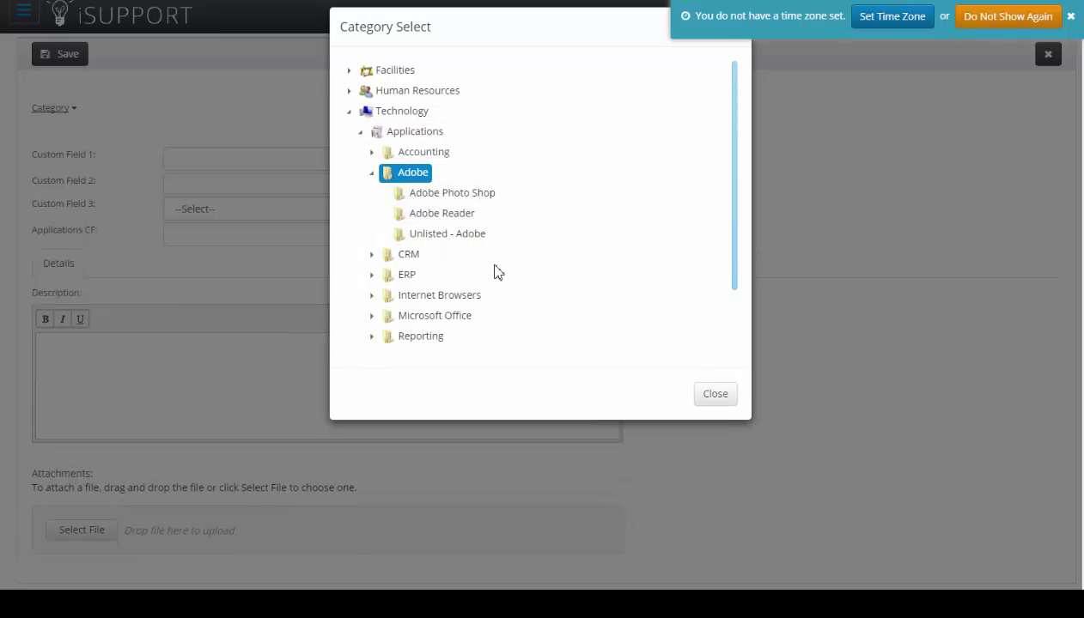
click(446, 215)
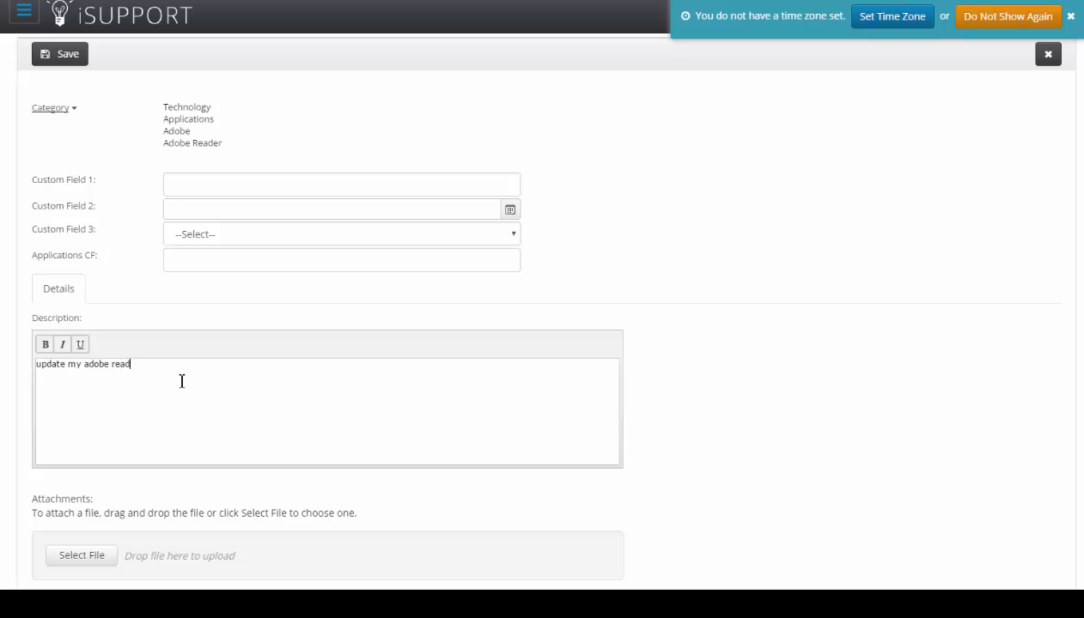
scroll(164, 395, down, 1)
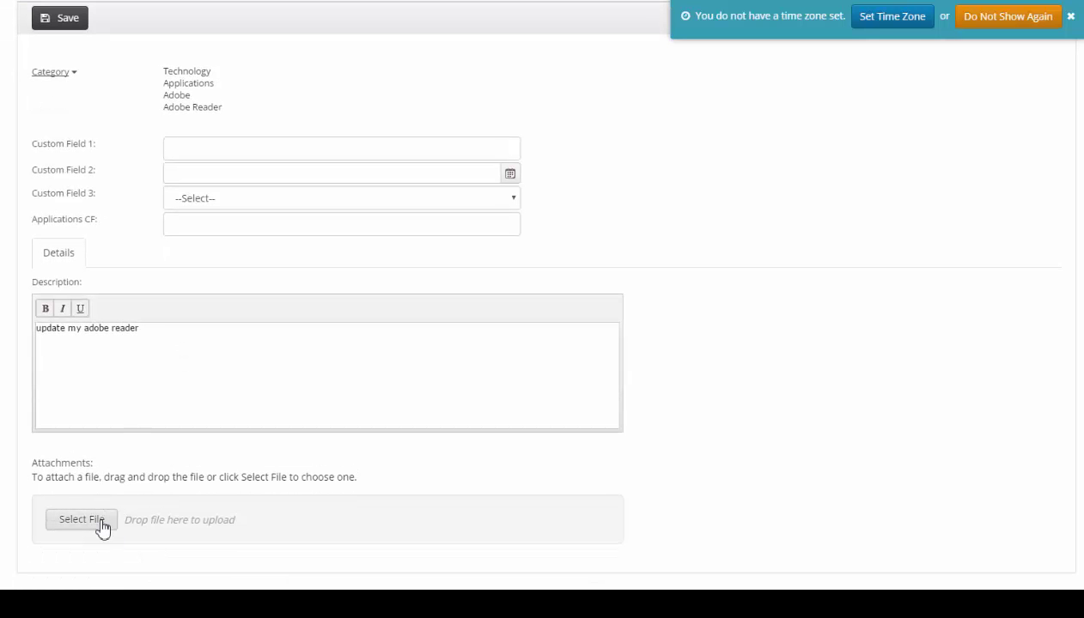
Set Custom Field 3 to Date, submit the new portal incident and dismiss the confirmation with its reference number.
click(213, 201)
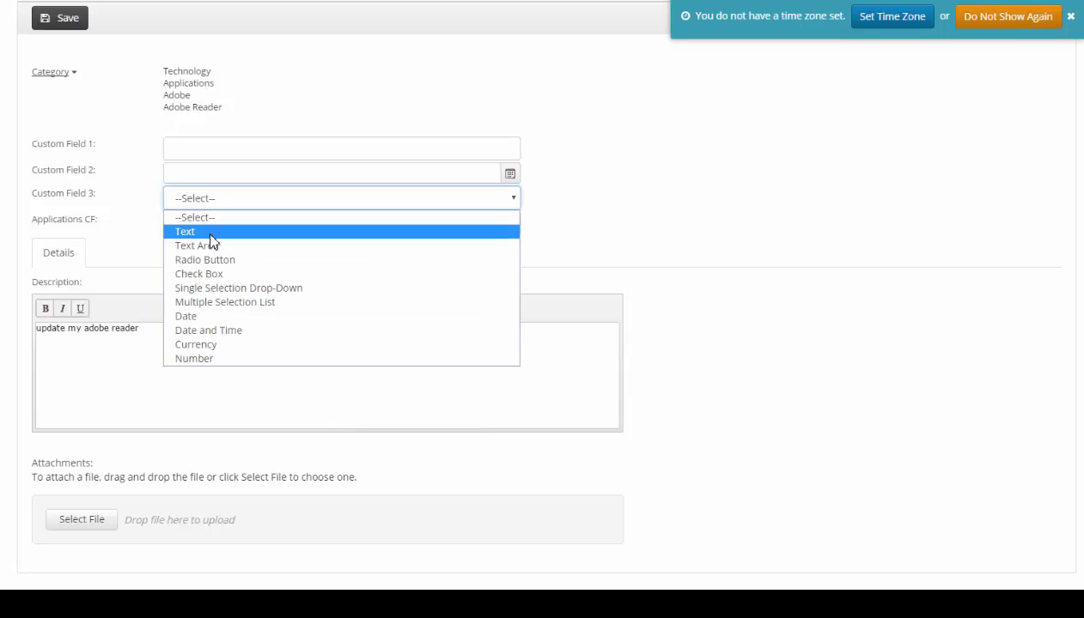
click(214, 316)
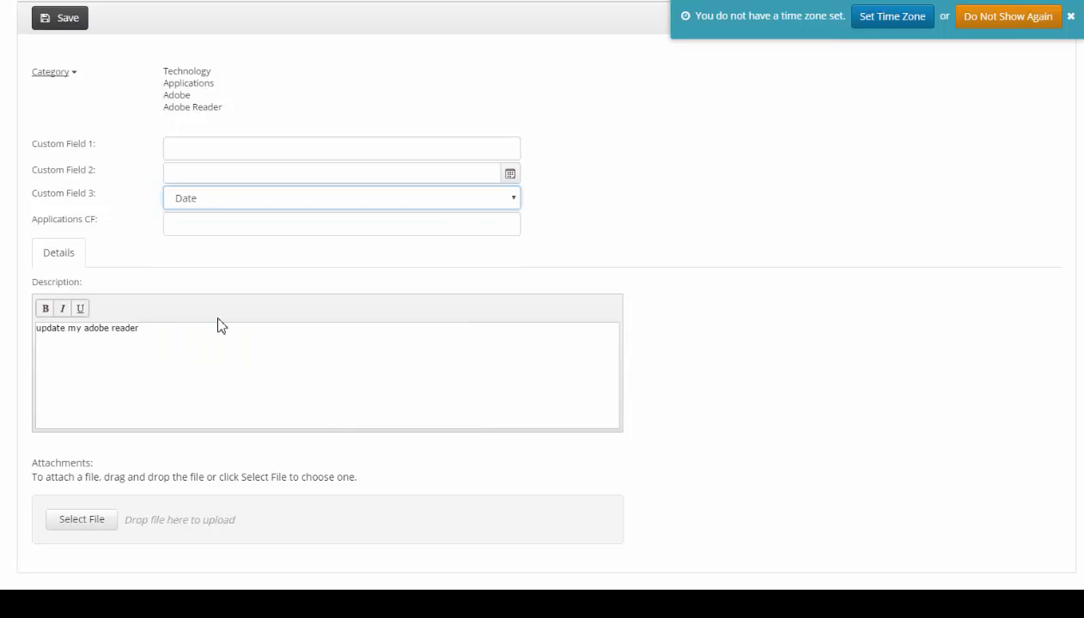
scroll(709, 245, up, 1)
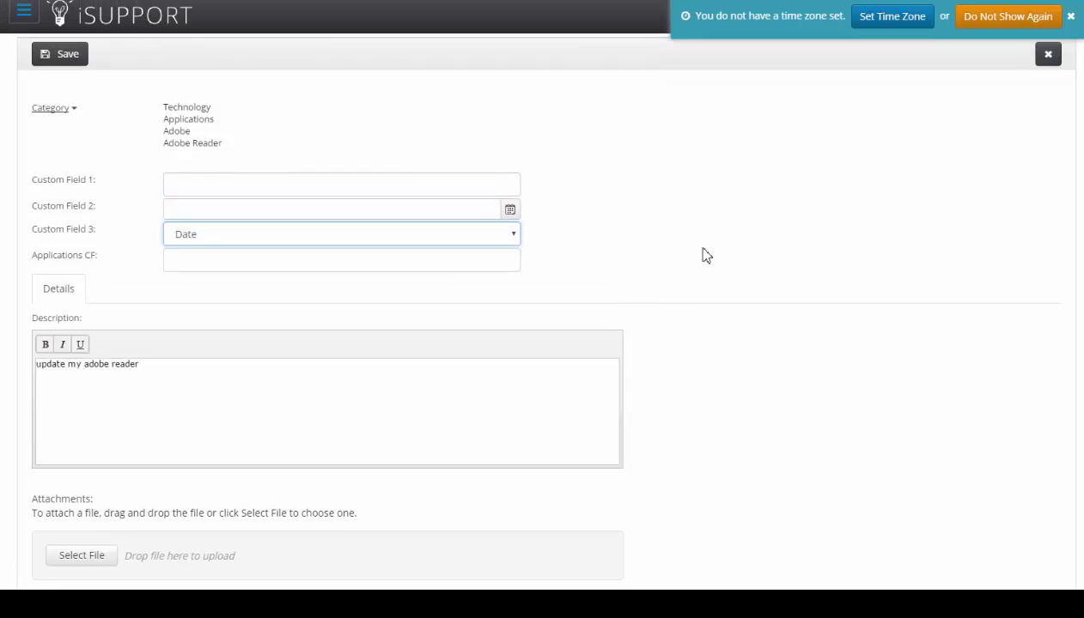
scroll(667, 254, down, 1)
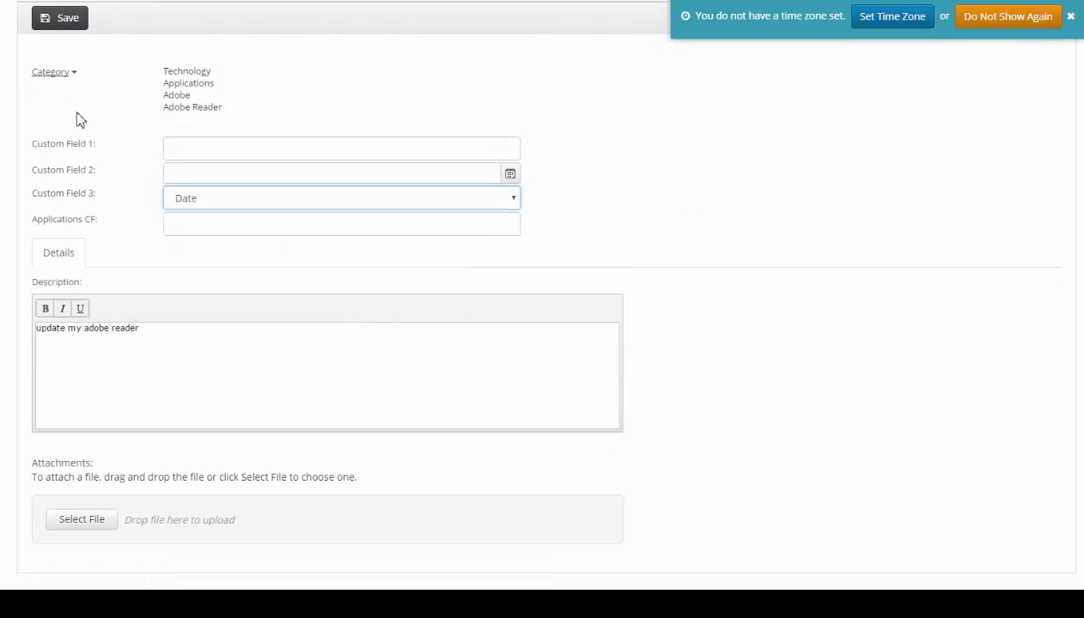
click(73, 17)
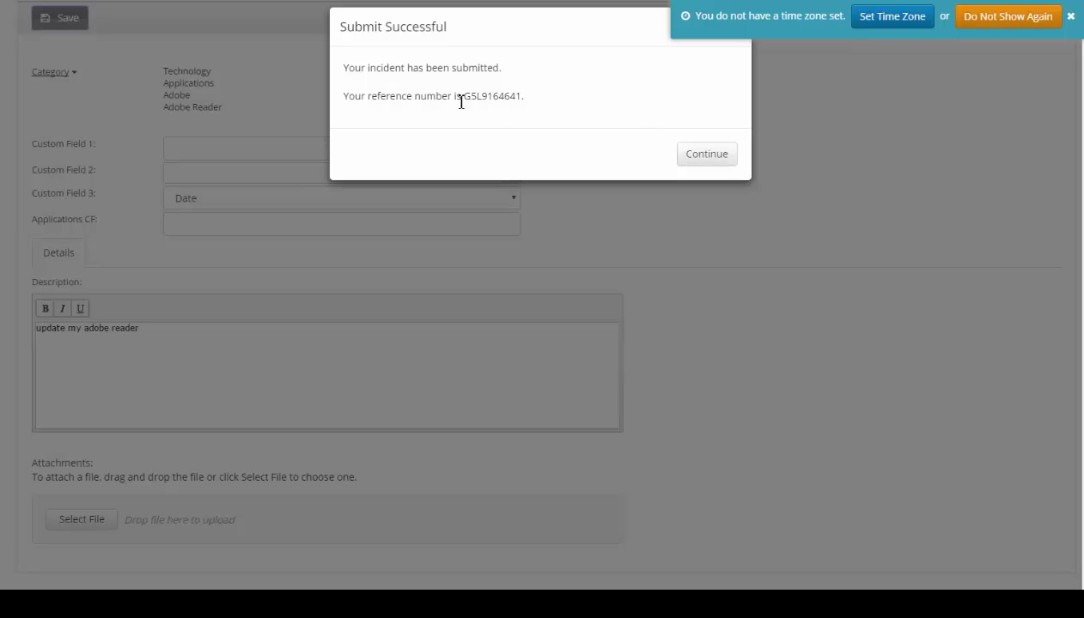
drag(455, 96, 524, 96)
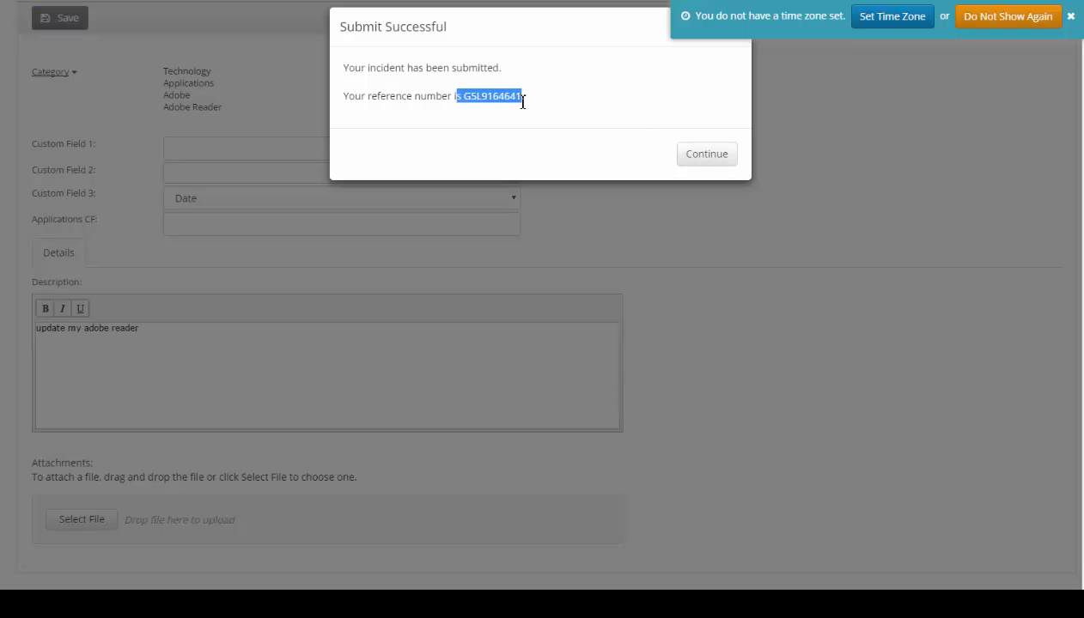
click(729, 168)
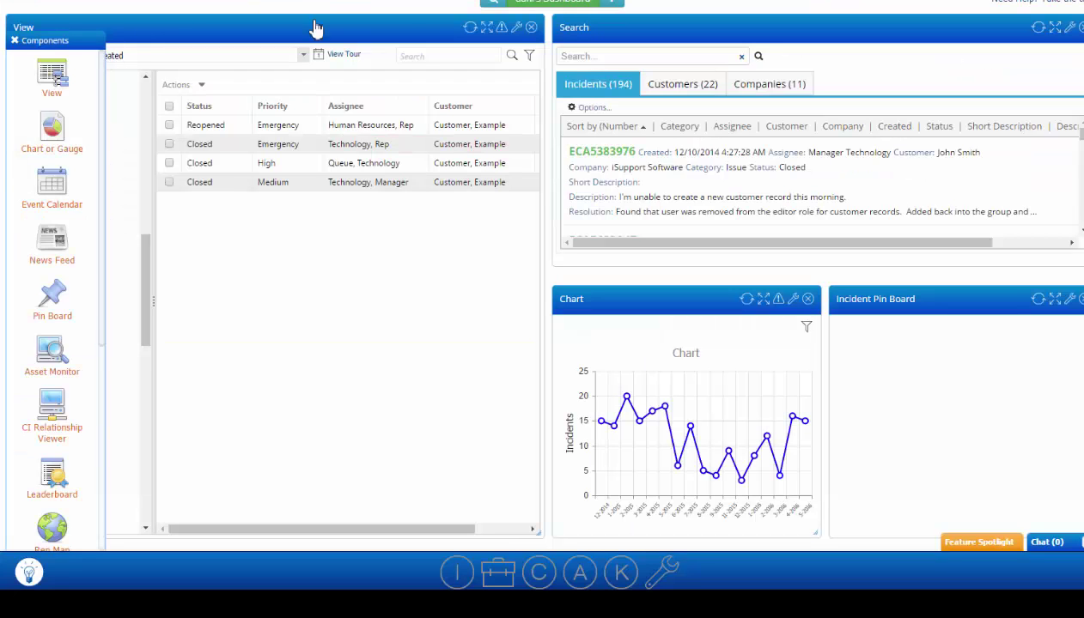
Hide the dashboard's component list and open the newly submitted incident from the 5/21/2016 group of All Incidents by Date Created.
click(14, 41)
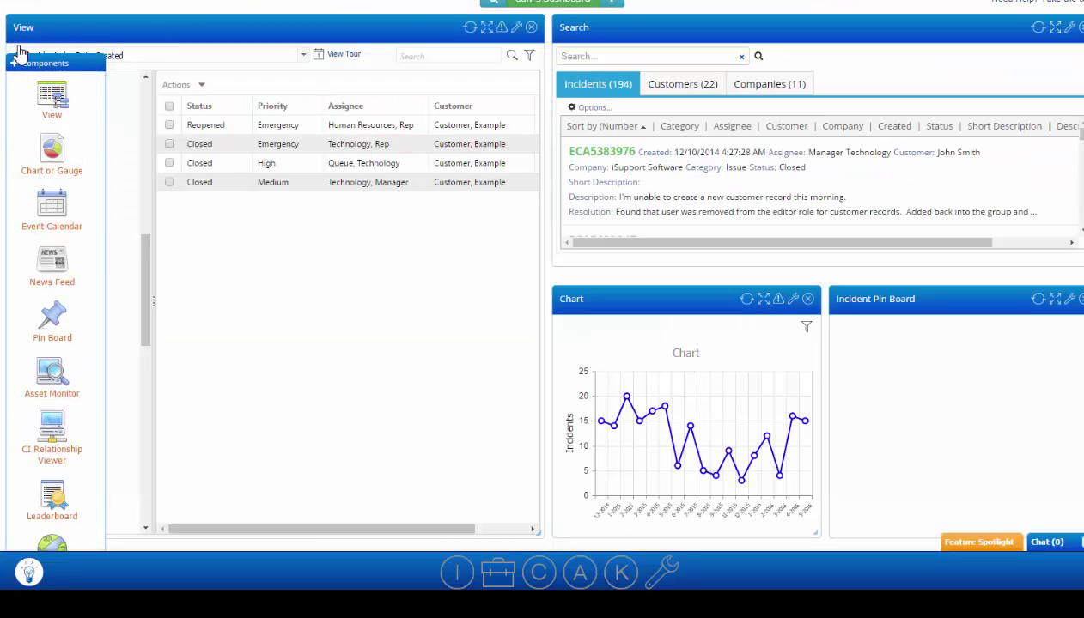
scroll(60, 126, up, 10)
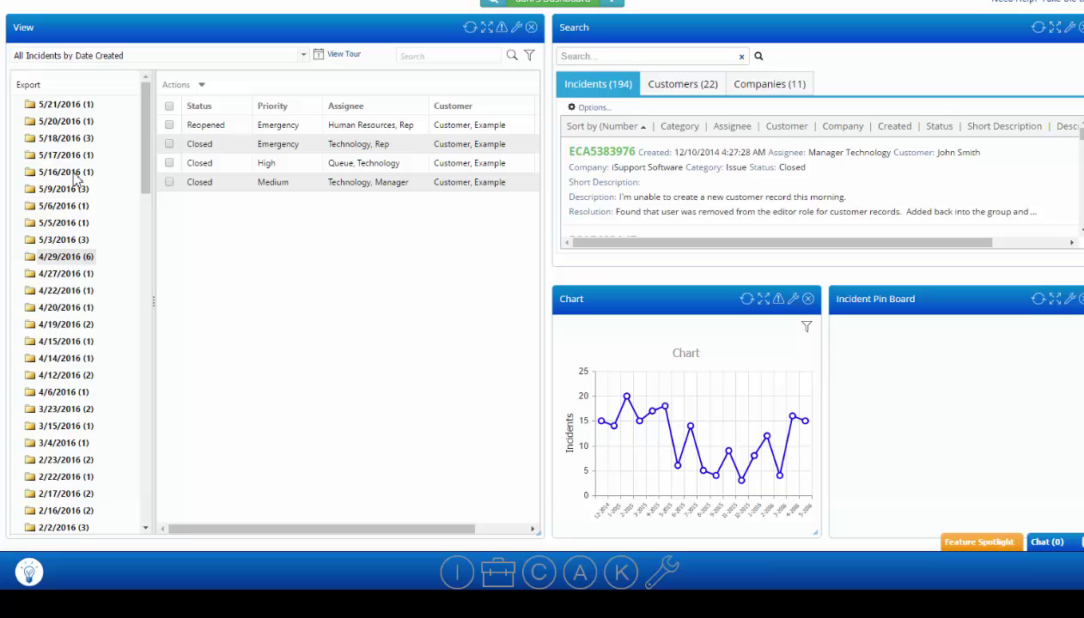
click(58, 104)
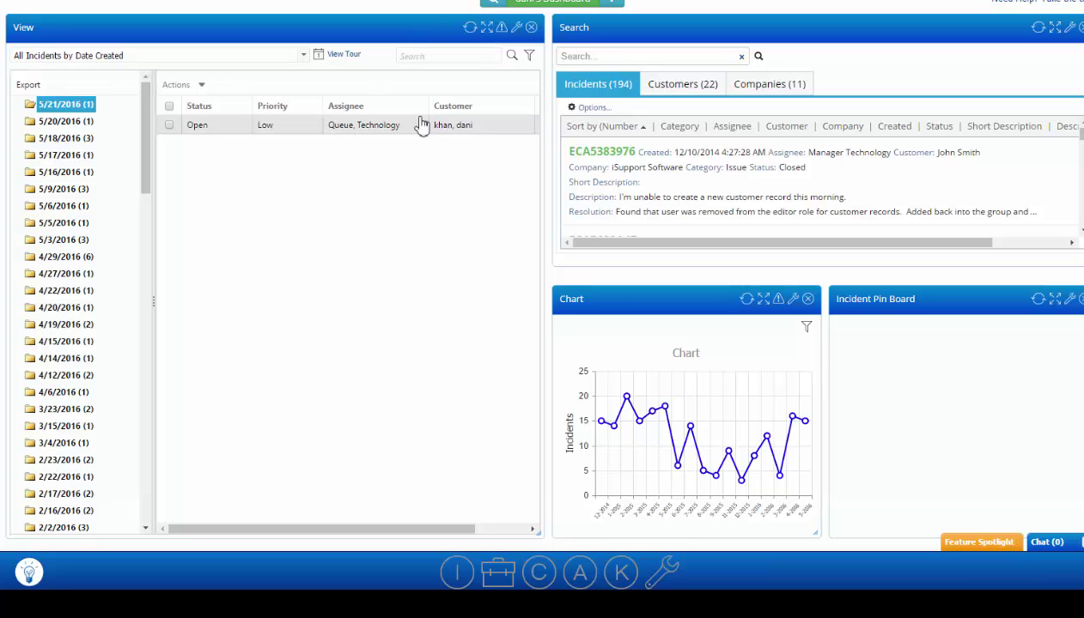
double_click(391, 133)
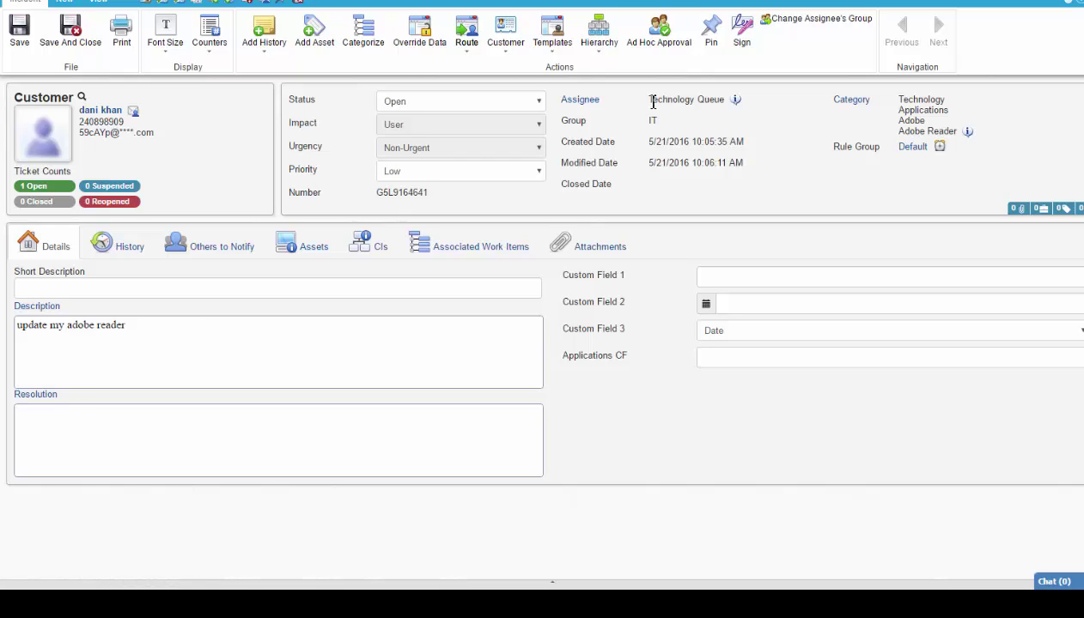
Reassign the incident from Technology Queue to an individual IT representative under By Name - Standard, and save and close it.
drag(653, 100, 718, 97)
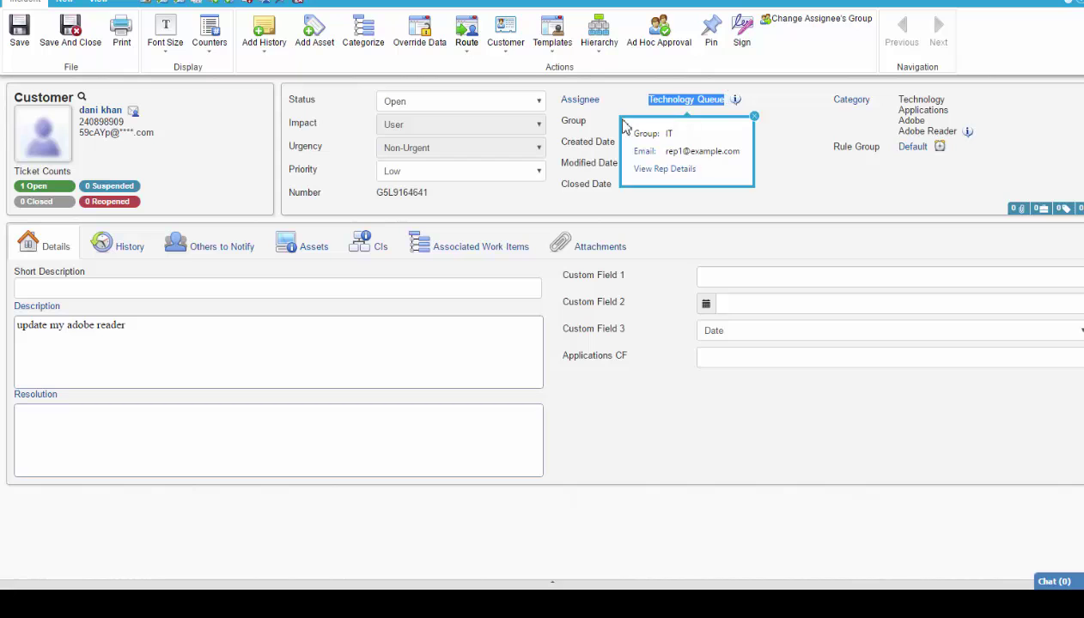
click(587, 101)
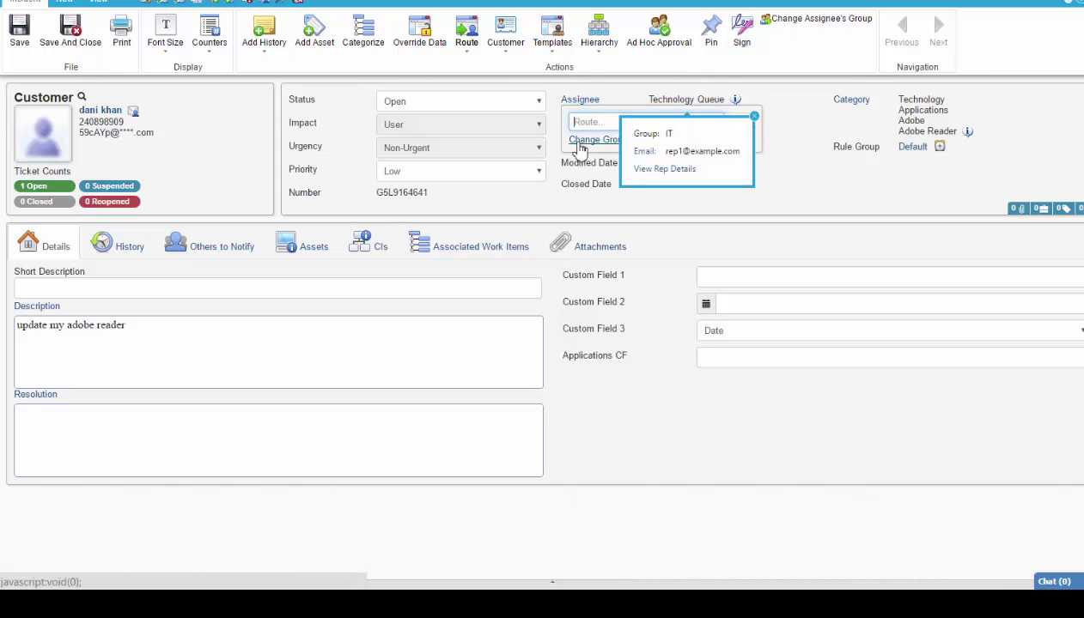
click(756, 119)
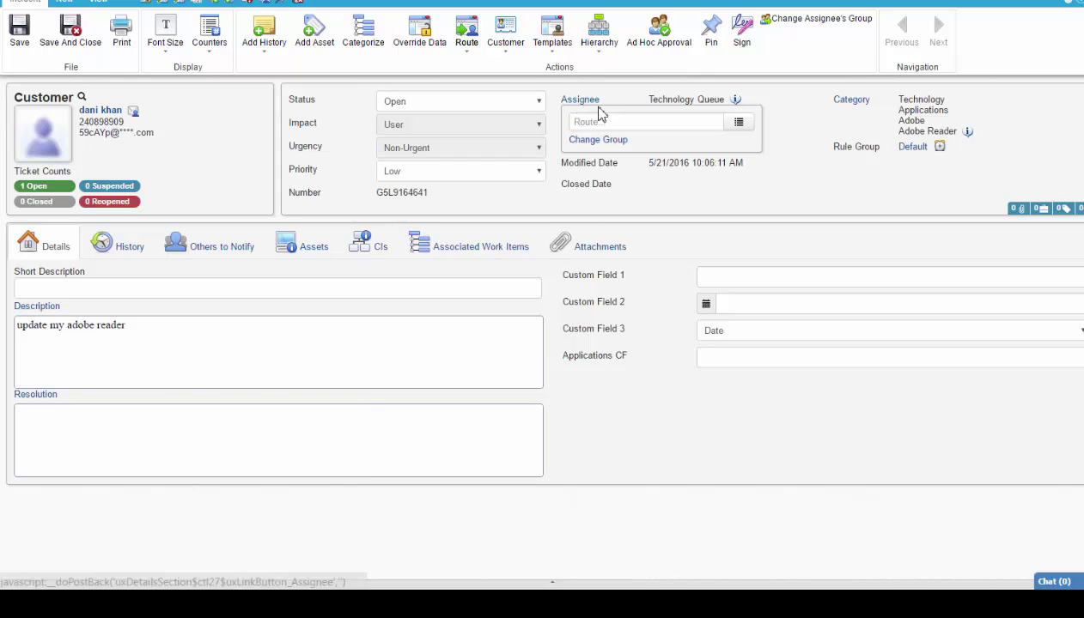
click(728, 125)
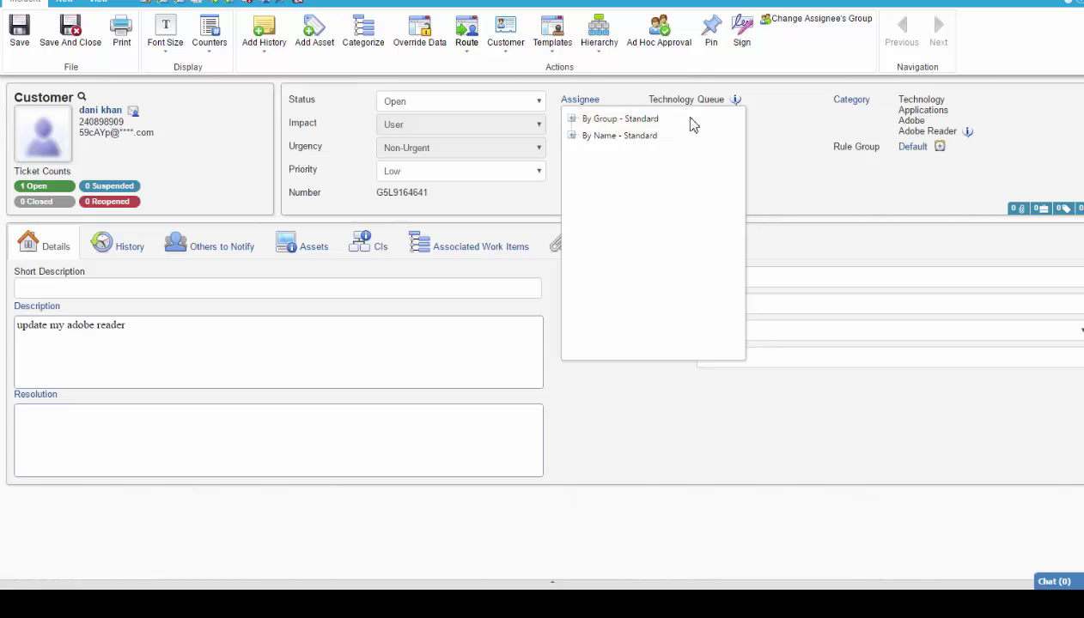
click(572, 119)
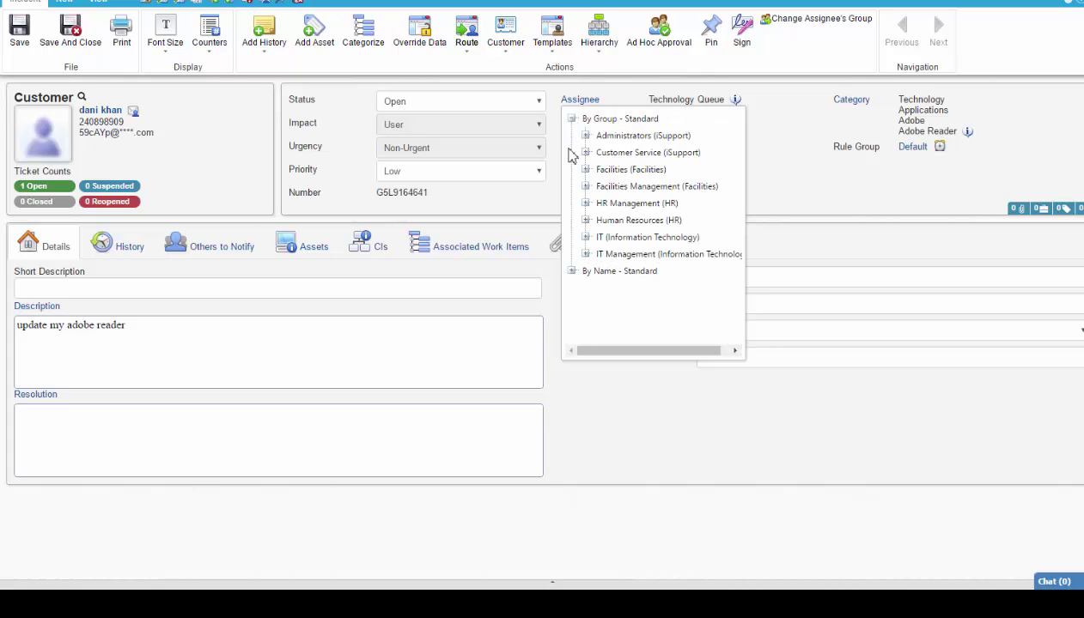
click(571, 271)
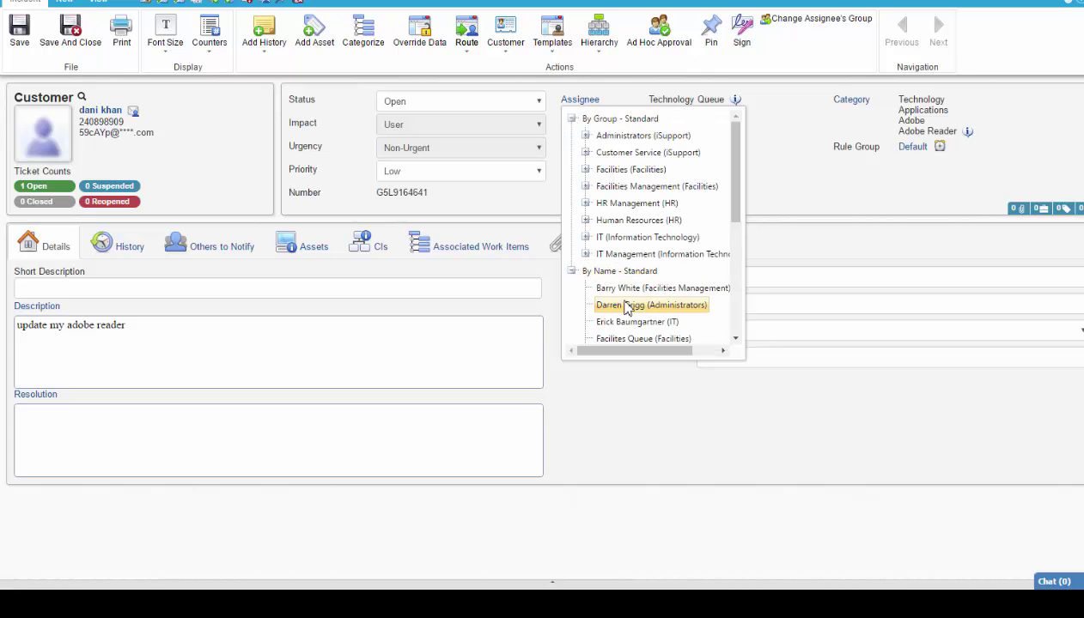
scroll(627, 300, down, 2)
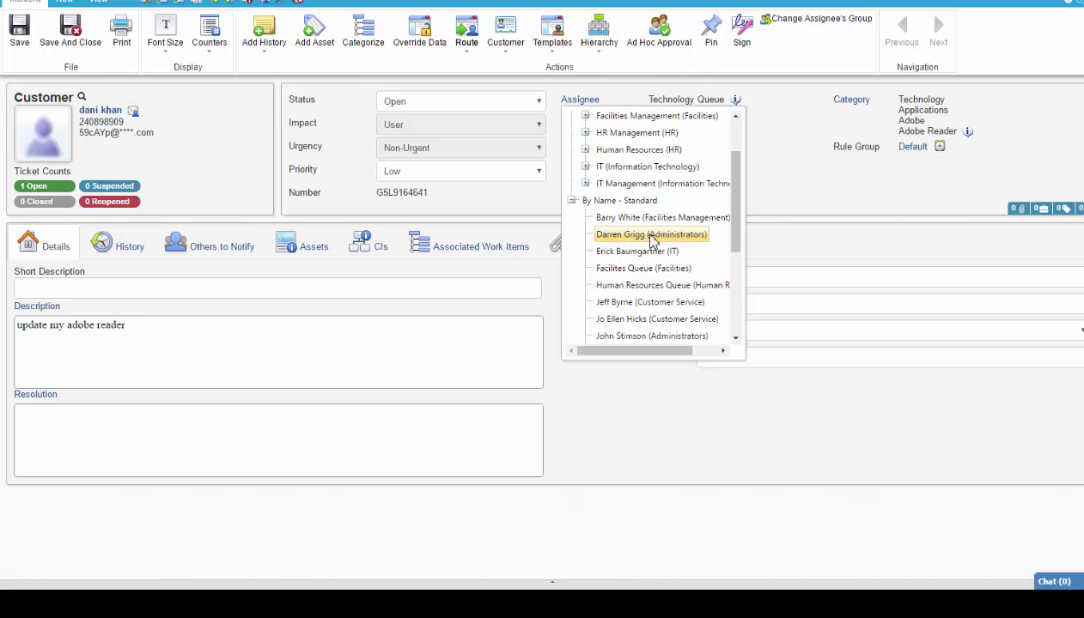
click(646, 253)
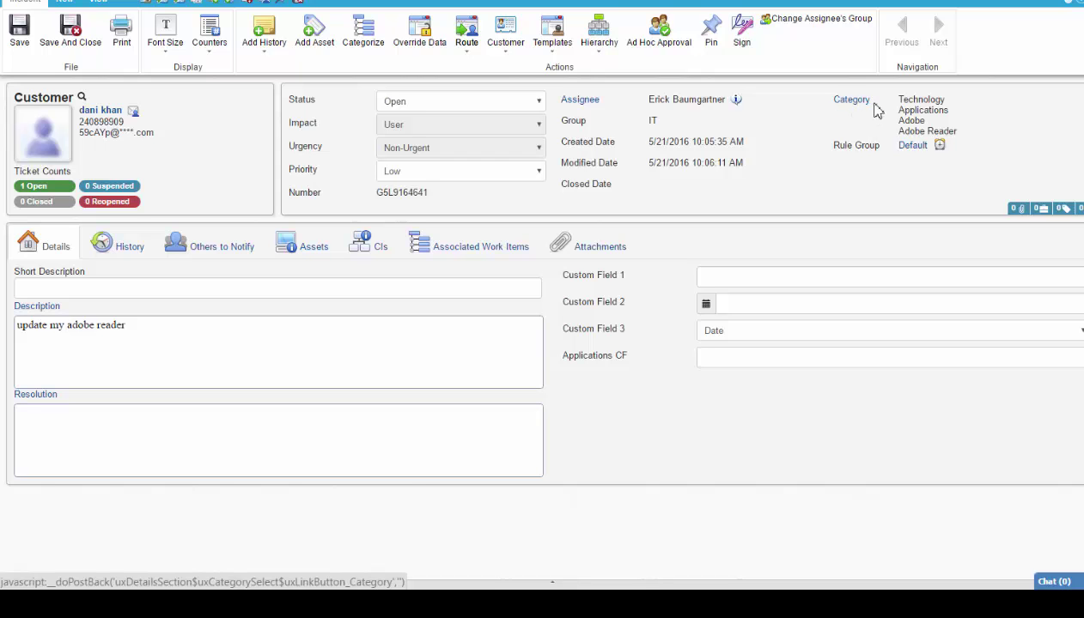
click(72, 35)
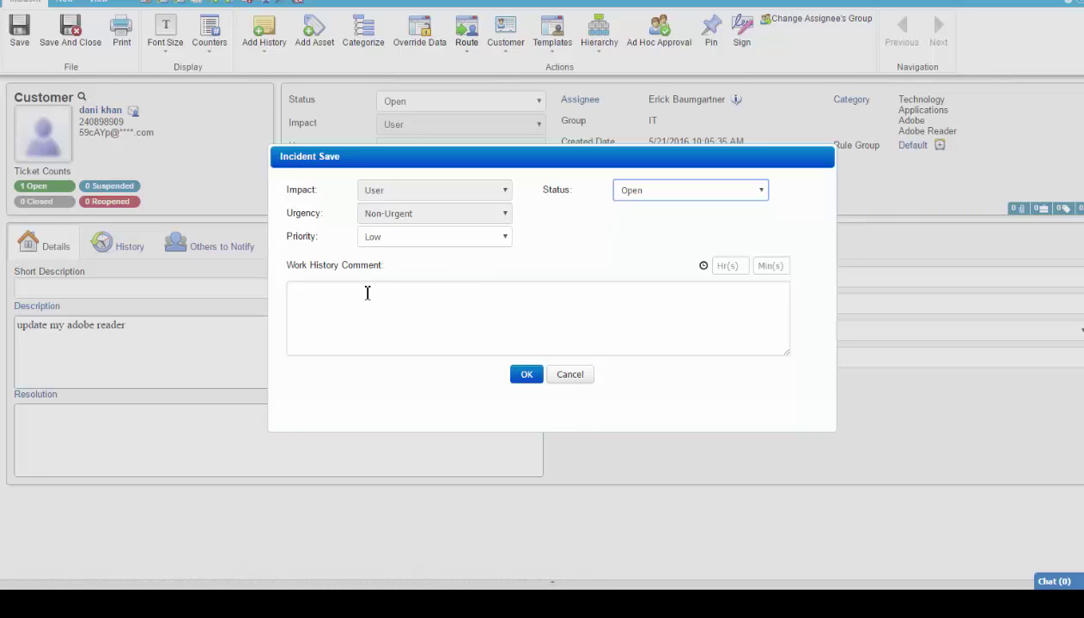
click(526, 376)
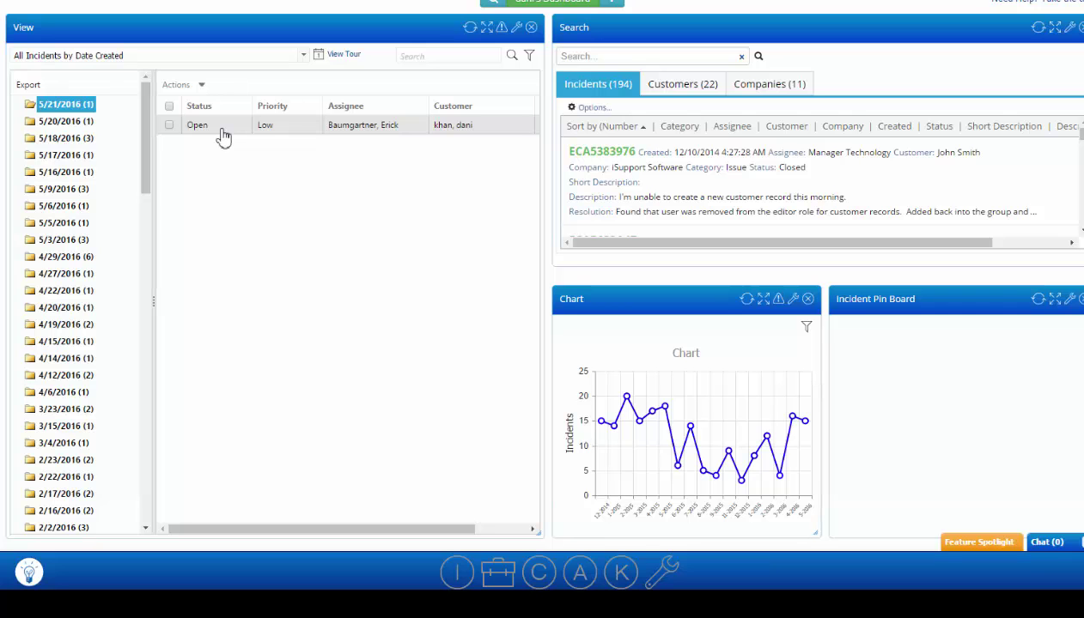
Reopen the Adobe Reader incident, enter the resolution "updated", and save and close it with status Closed.
double_click(221, 136)
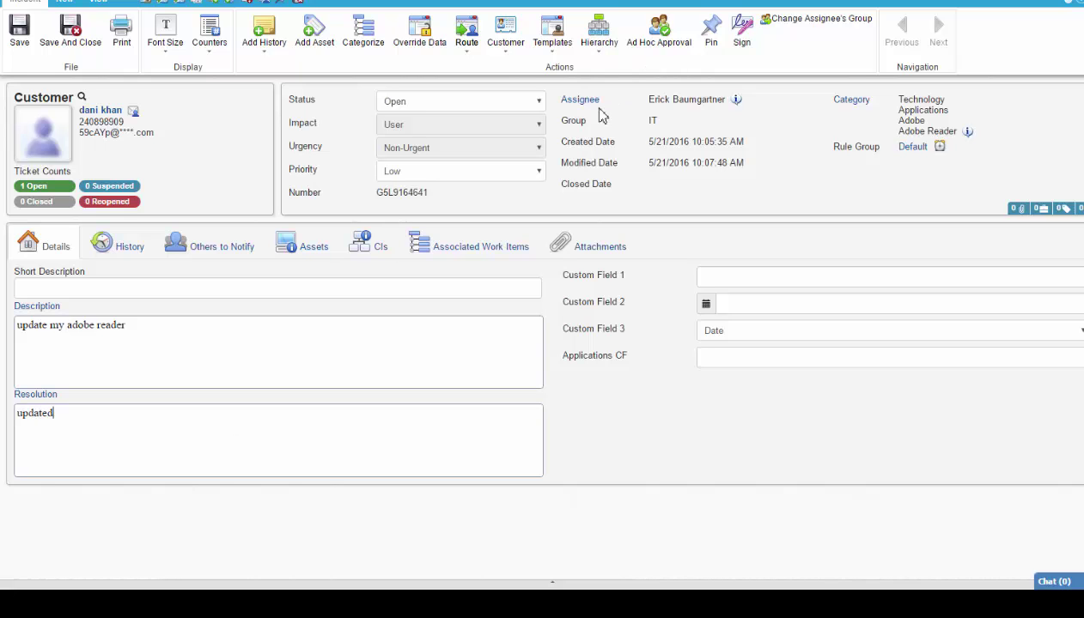
click(496, 102)
click(449, 125)
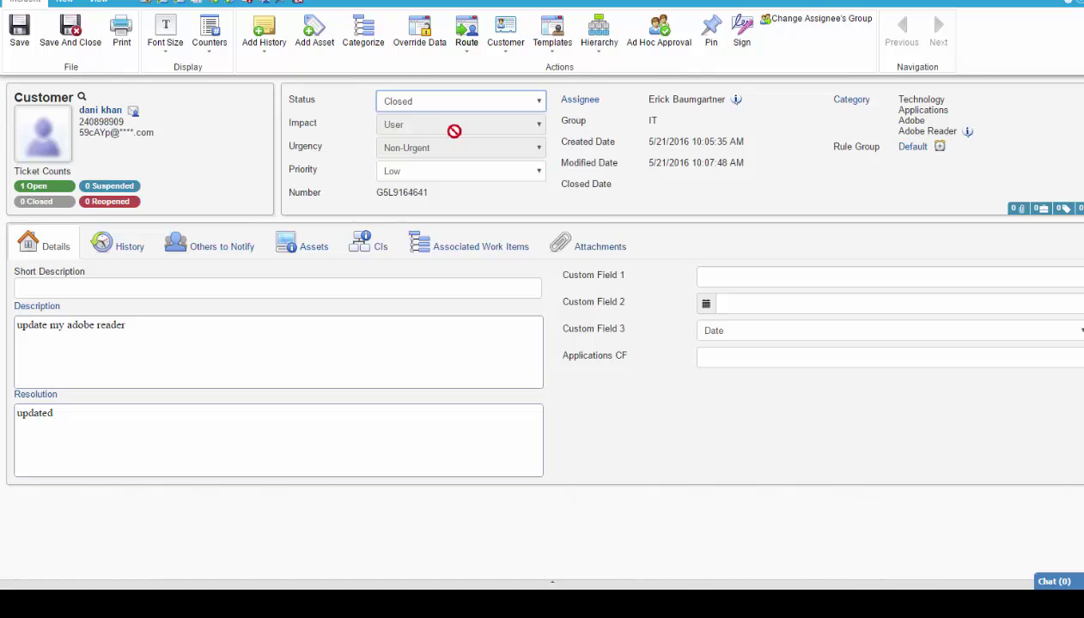
click(77, 37)
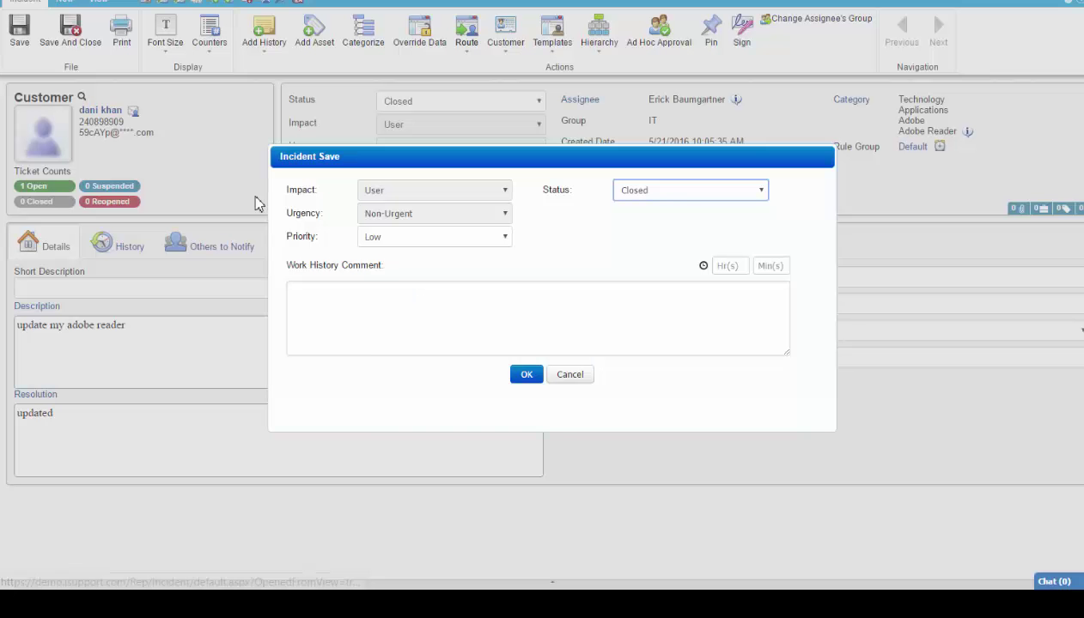
click(525, 376)
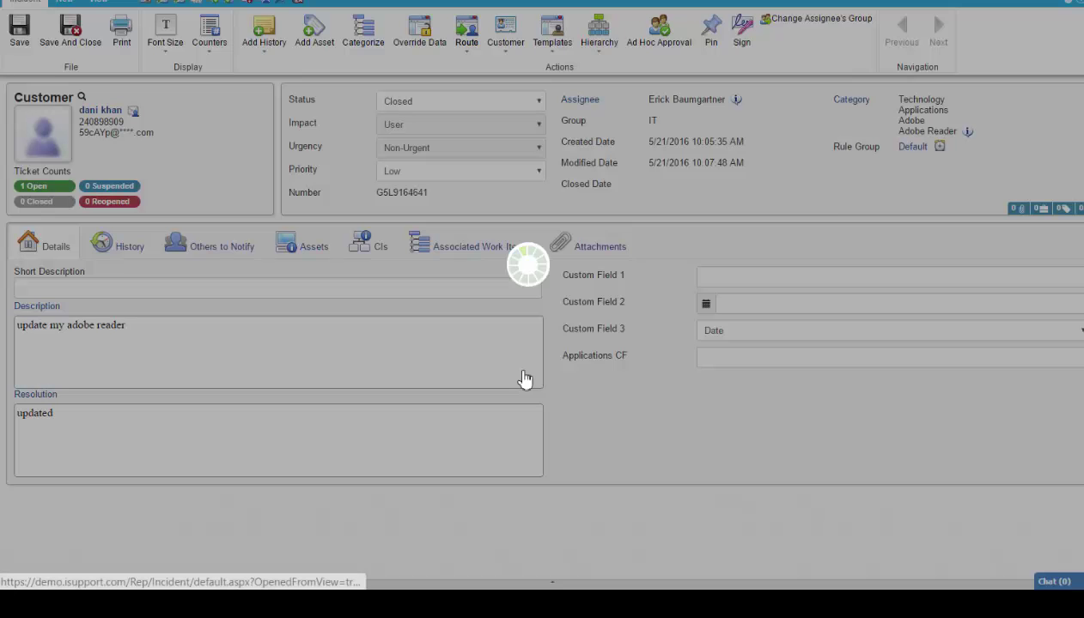
click(535, 208)
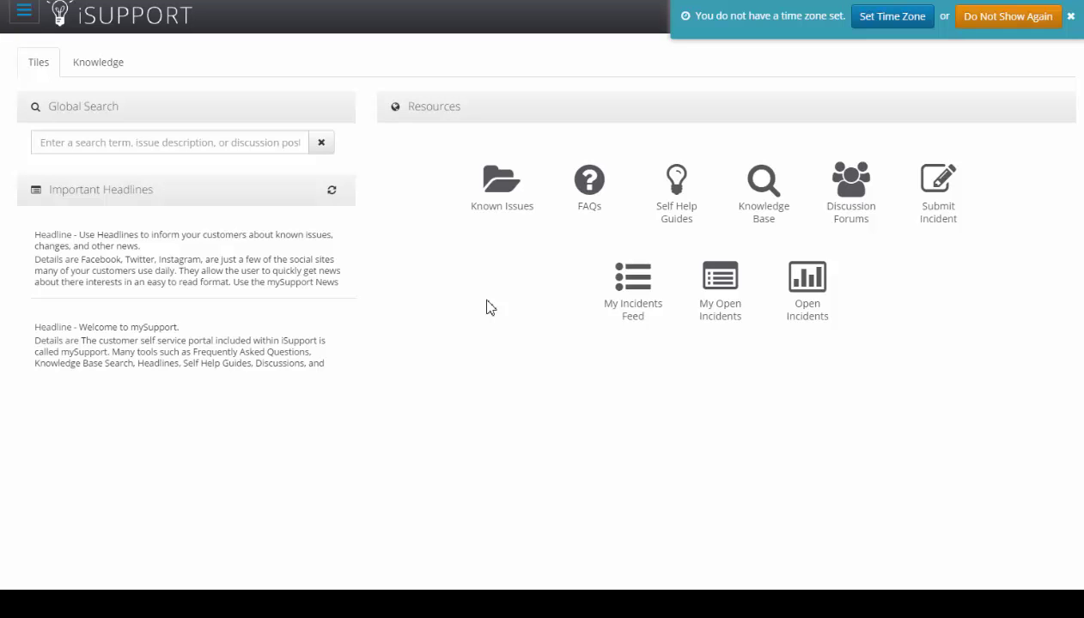
Switch to Notepad, read the message about the Zurich laptop upgrades and copy its entire text.
key(alt+Tab)
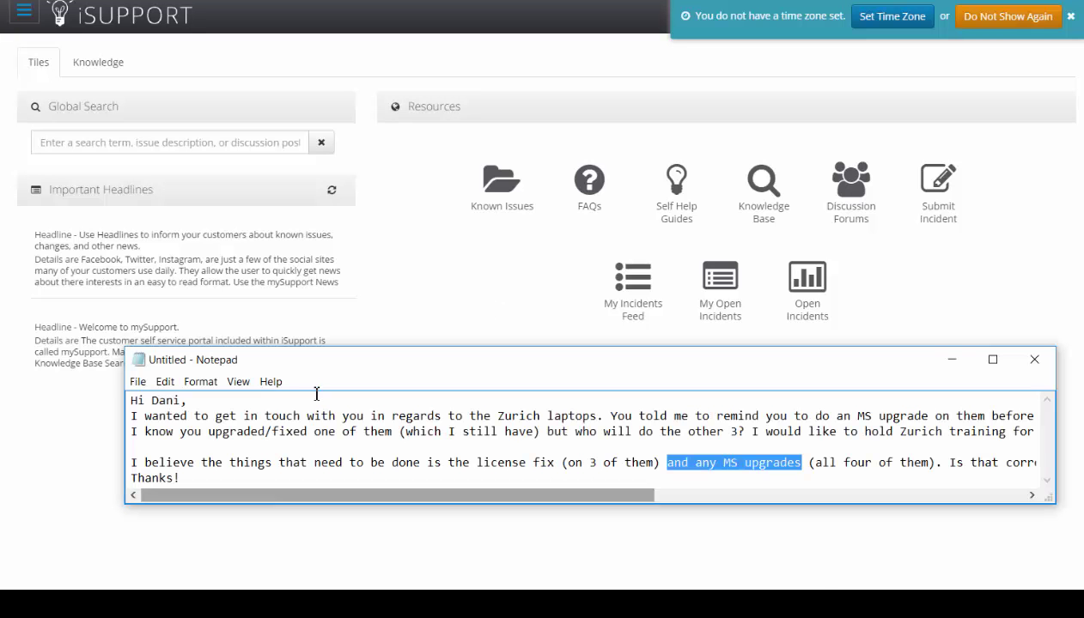
click(185, 404)
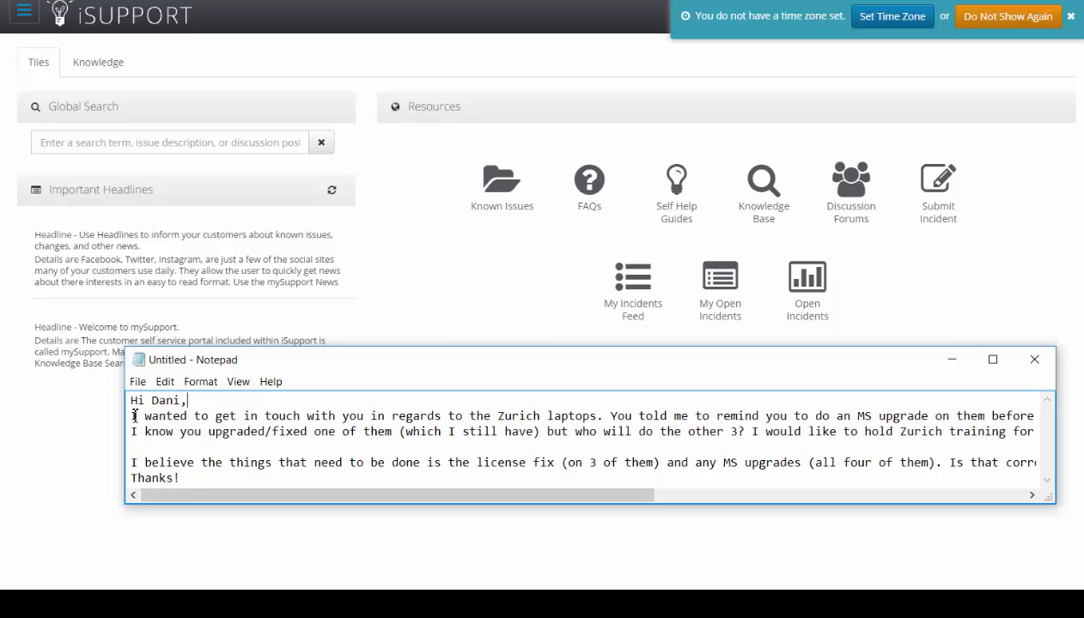
scroll(288, 423, right, 1)
scroll(257, 453, right, 2)
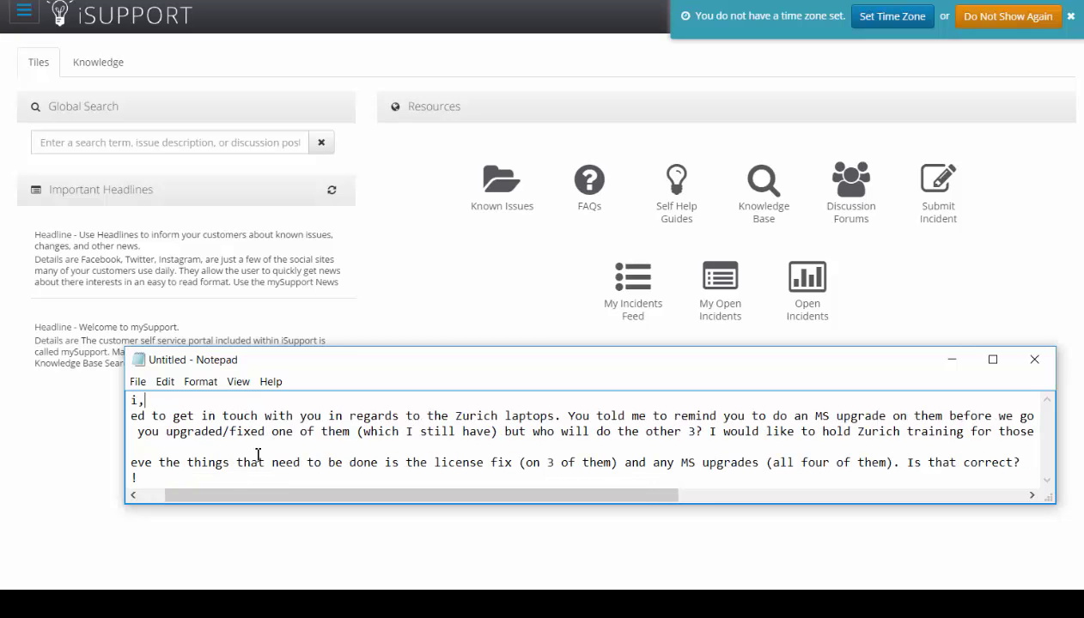
scroll(230, 460, left, 2)
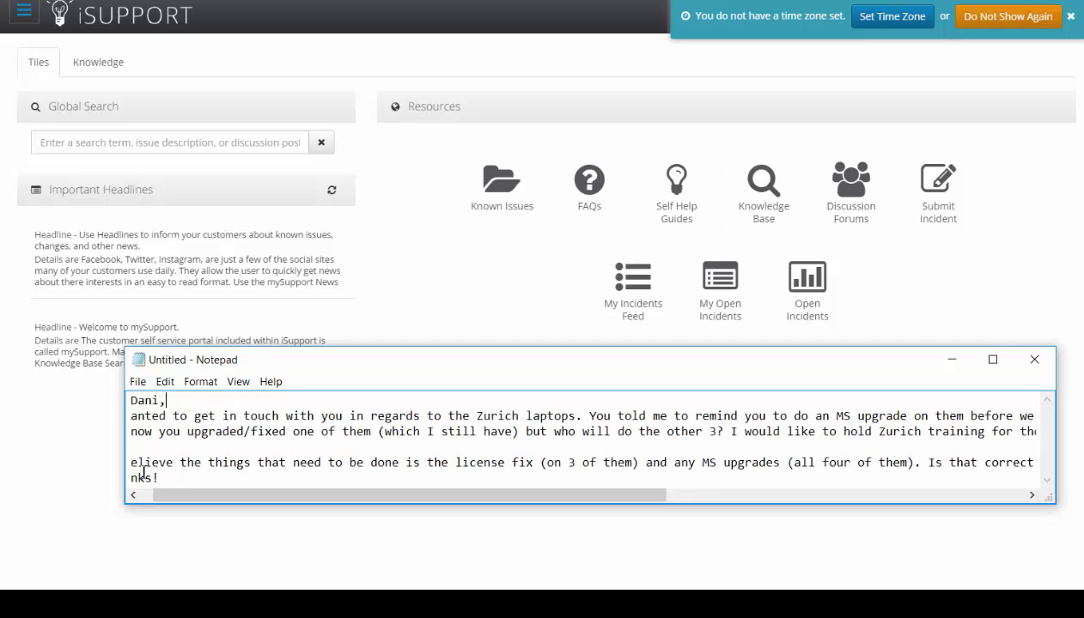
click(133, 400)
key(ctrl+a)
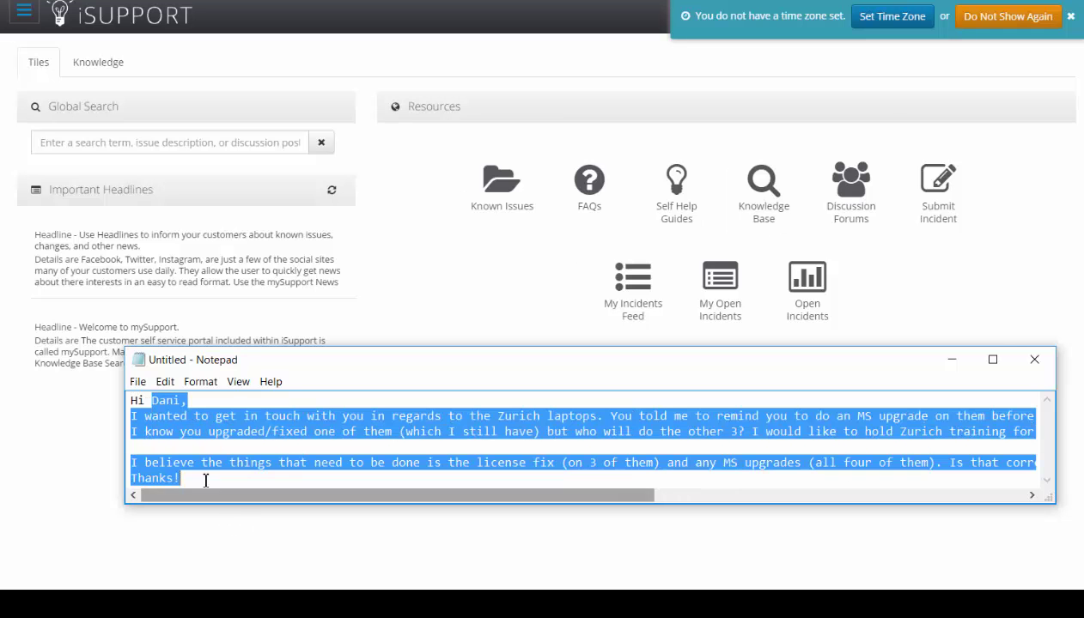
click(206, 478)
shift+click(143, 432)
shift+click(131, 417)
shift+click(131, 400)
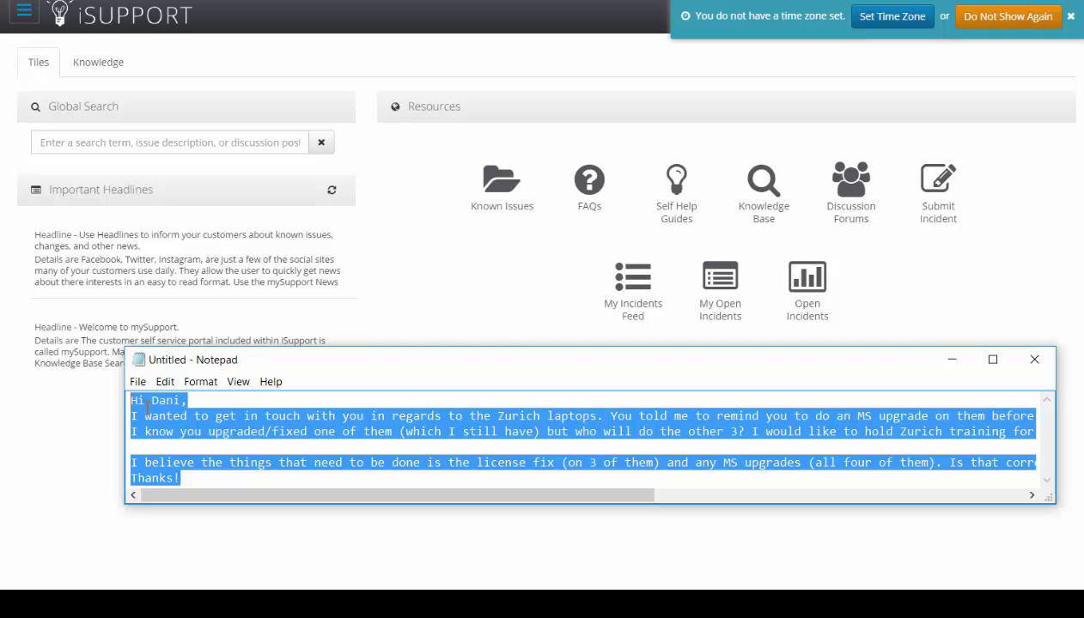
right_click(143, 404)
click(214, 246)
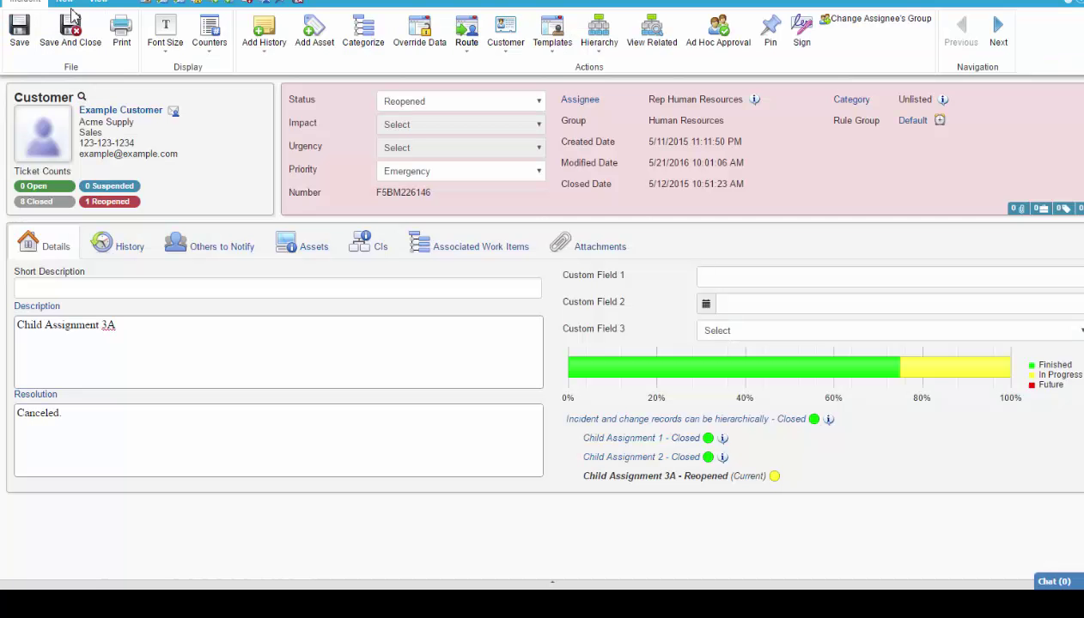
Create a new incident as a copy of the open Child Assignment 3A incident, carrying over only the Customer field.
click(62, 2)
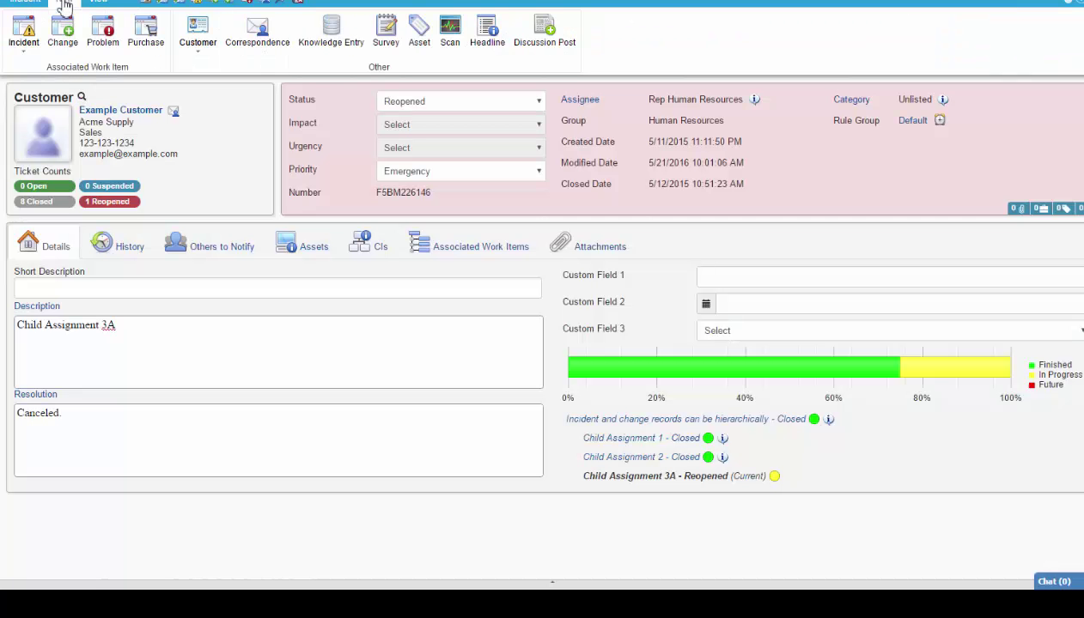
click(28, 36)
click(601, 82)
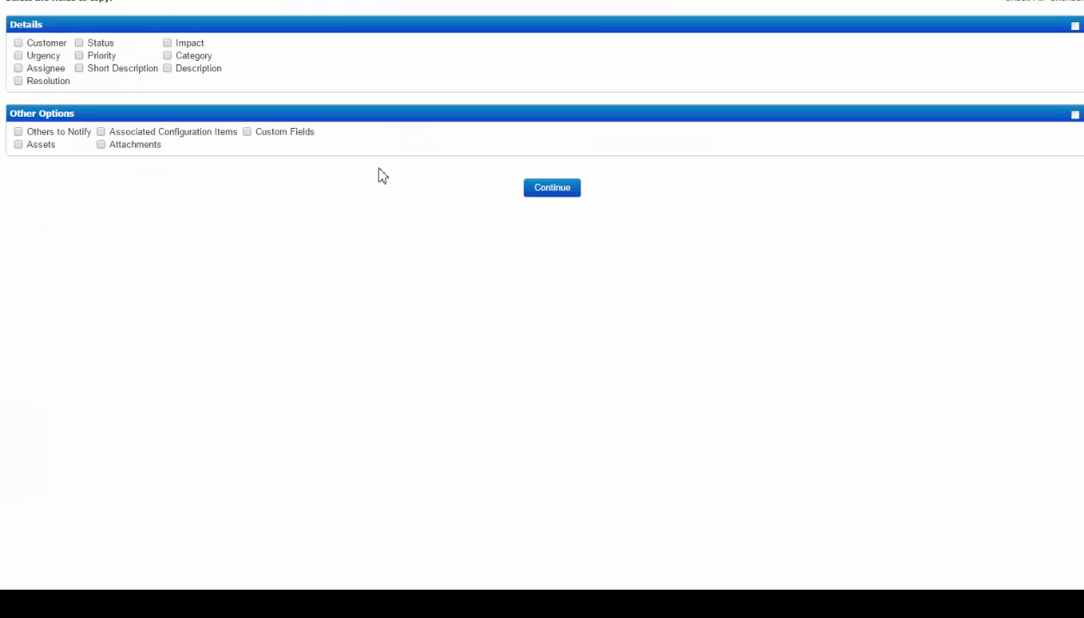
click(18, 43)
click(554, 192)
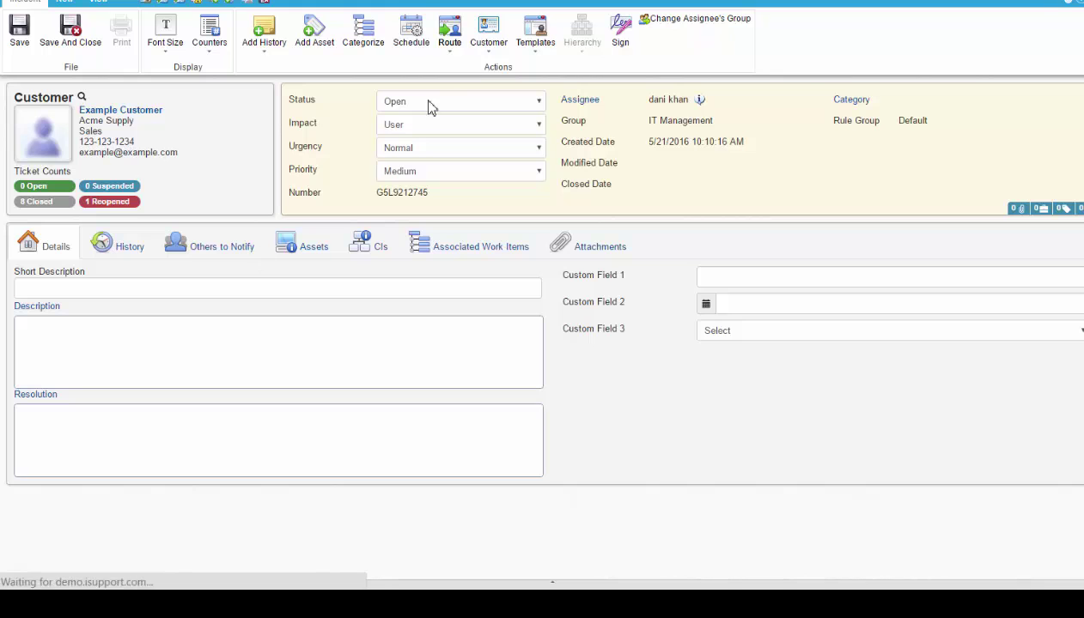
Open the customer lookup on the new incident and paste the copied Zurich laptop message into its Description.
click(82, 98)
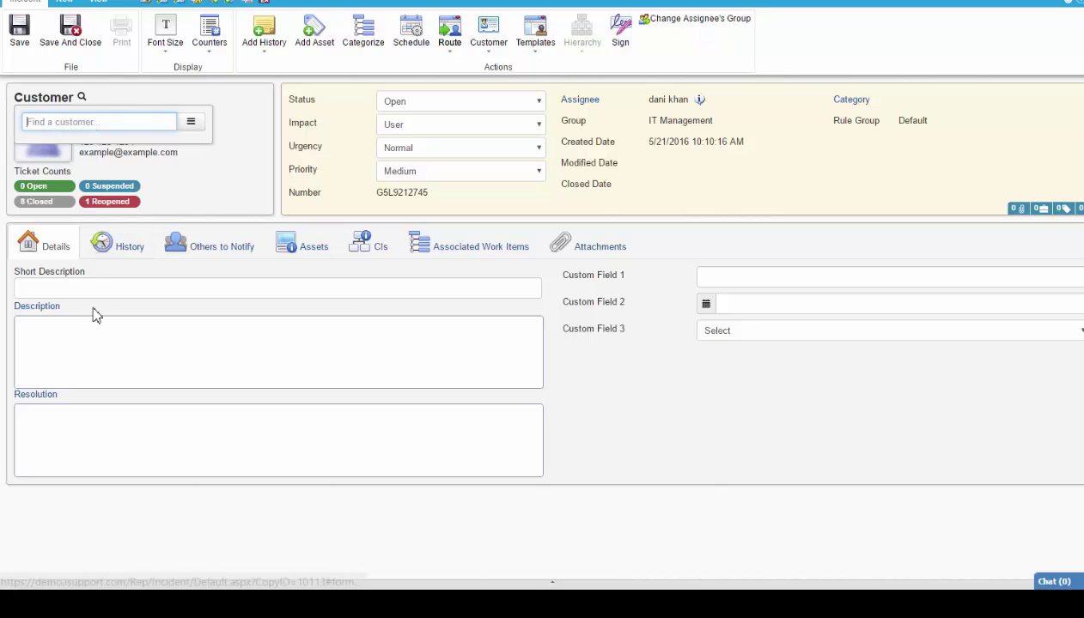
right_click(101, 340)
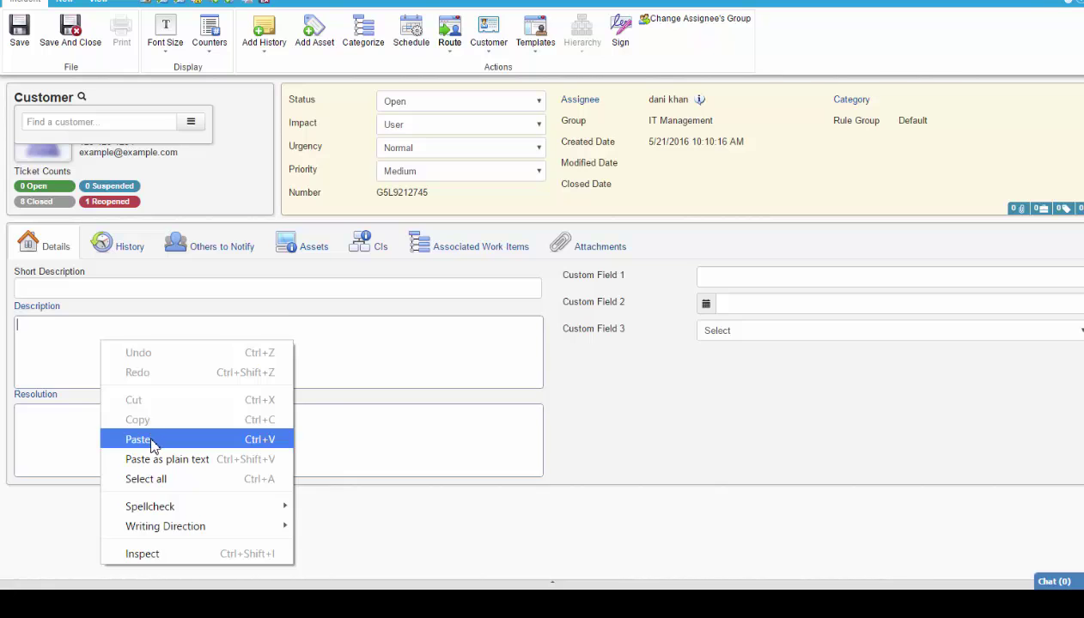
click(138, 439)
click(109, 291)
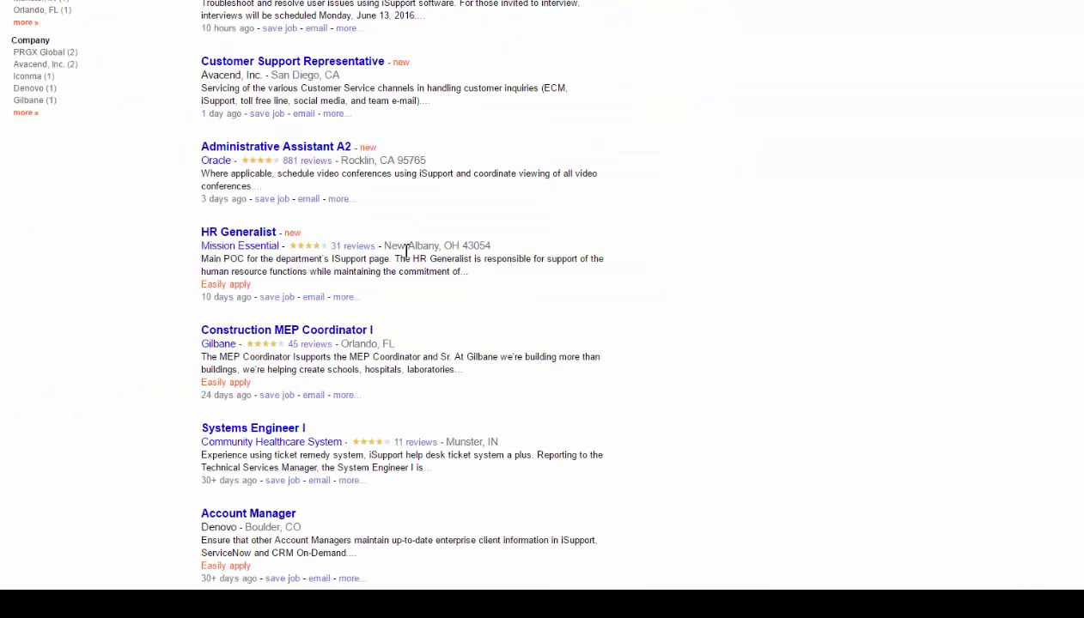
Review the Indeed job listings for isupport, highlighting the search term and the iSupport ticket system requirement in the Systems Engineer I listing.
scroll(400, 284, up, 6)
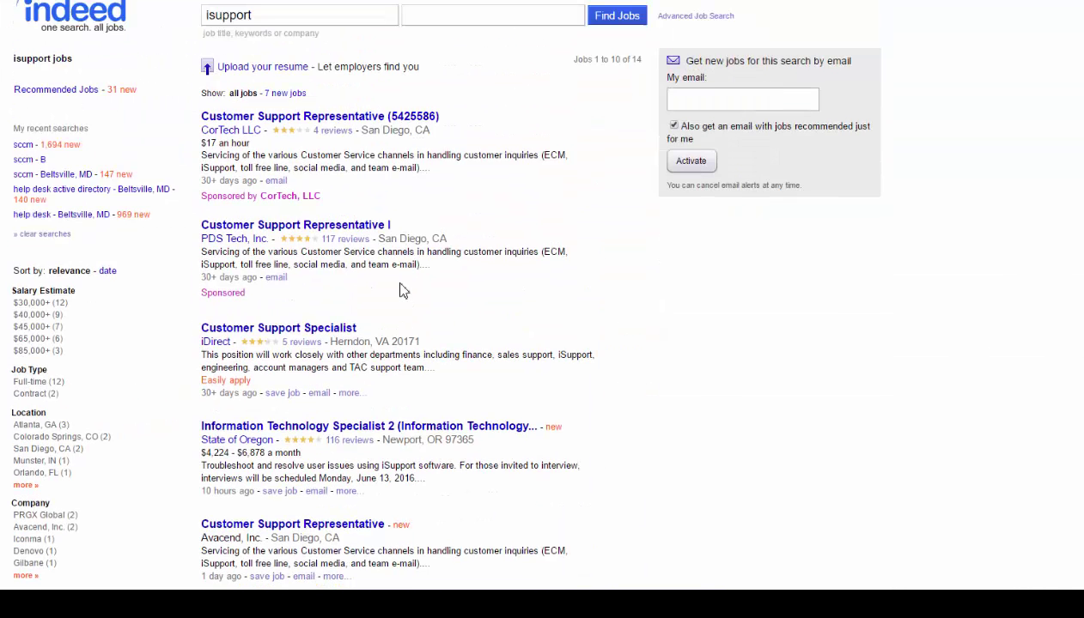
drag(288, 45, 196, 49)
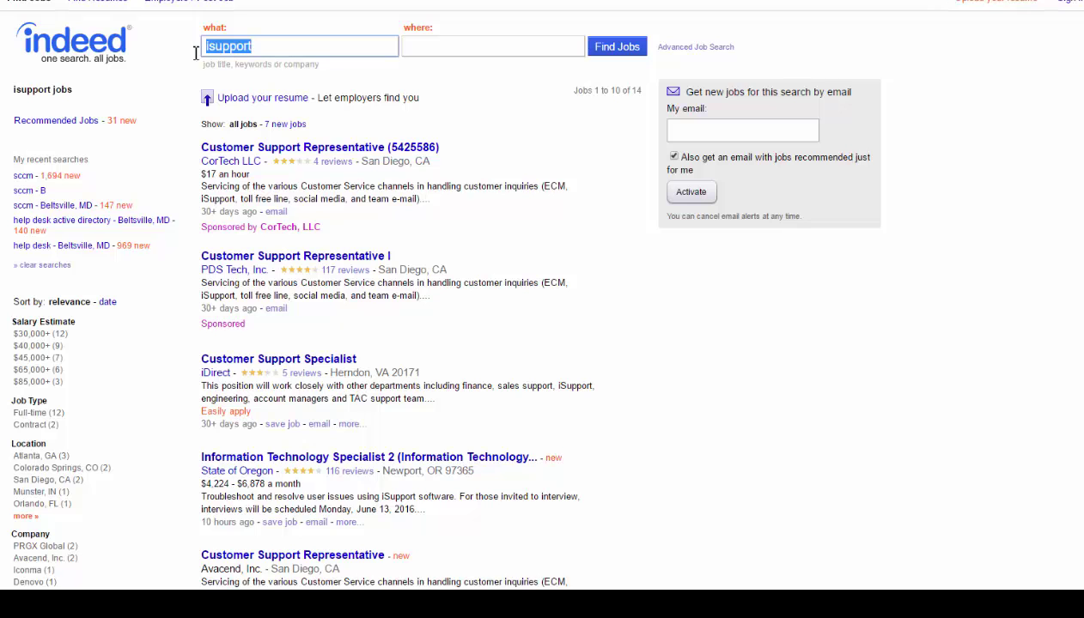
scroll(273, 224, down, 2)
scroll(277, 235, down, 2)
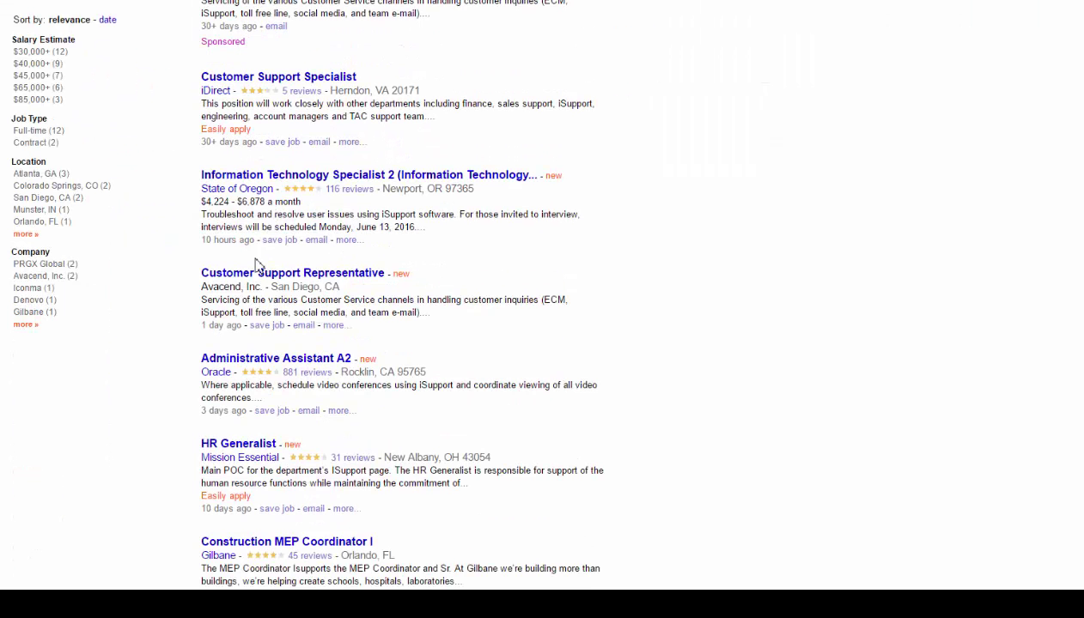
scroll(262, 445, down, 4)
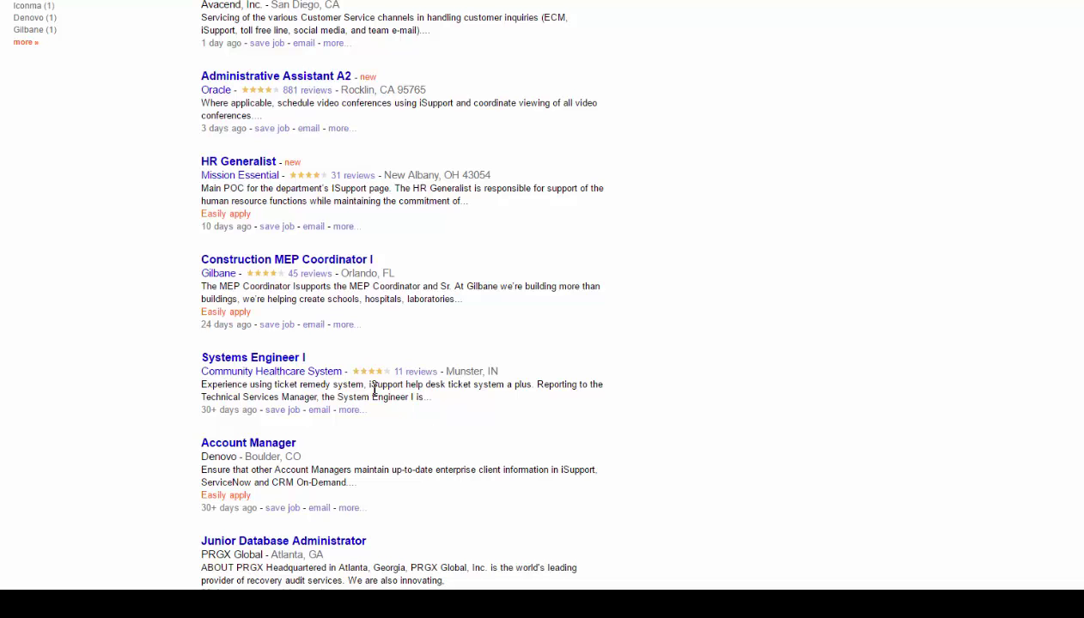
drag(369, 384, 534, 384)
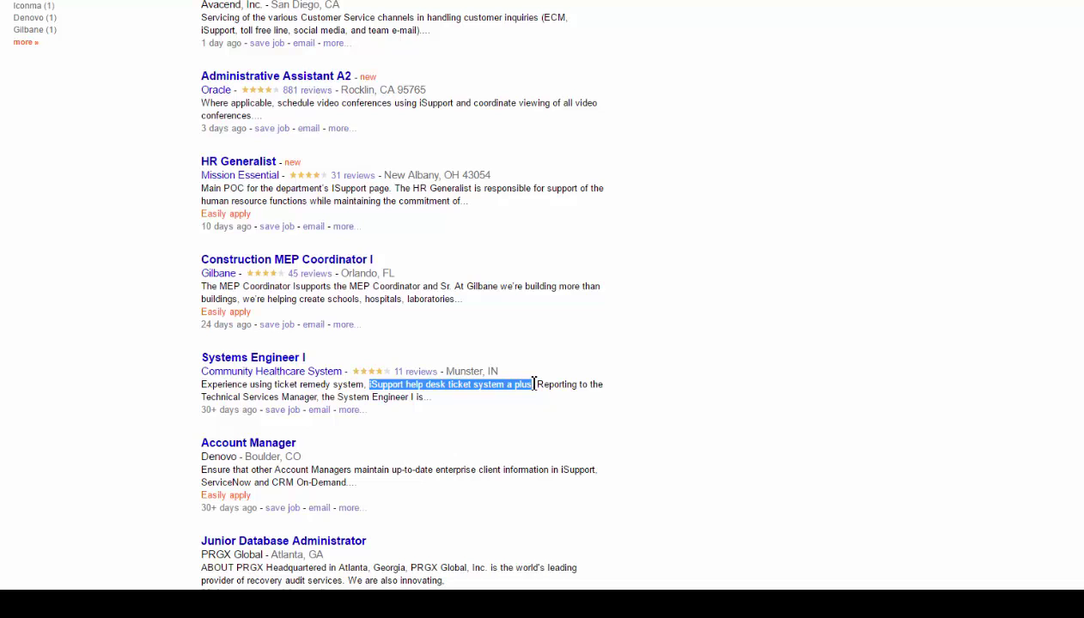